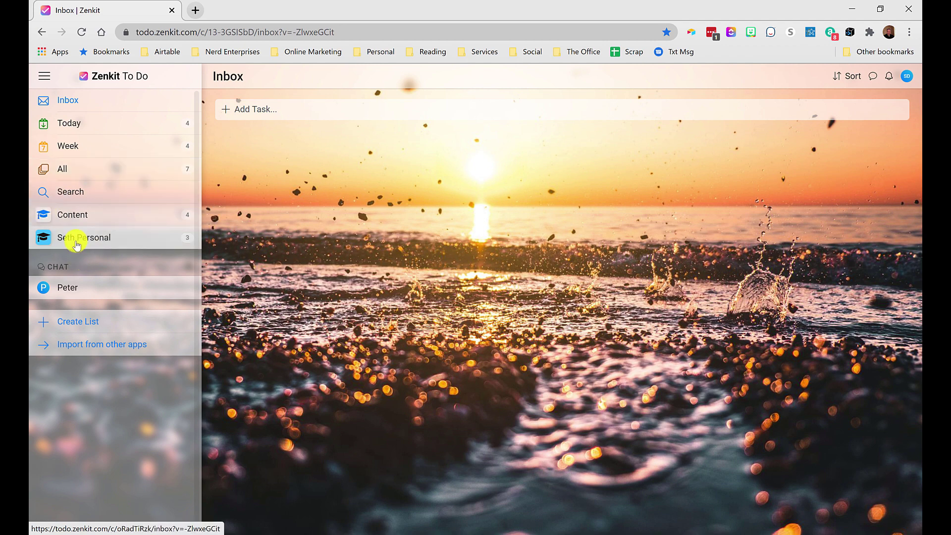
Step: Create a new list named 'Client X' from the sidebar
click(74, 322)
text(Client )
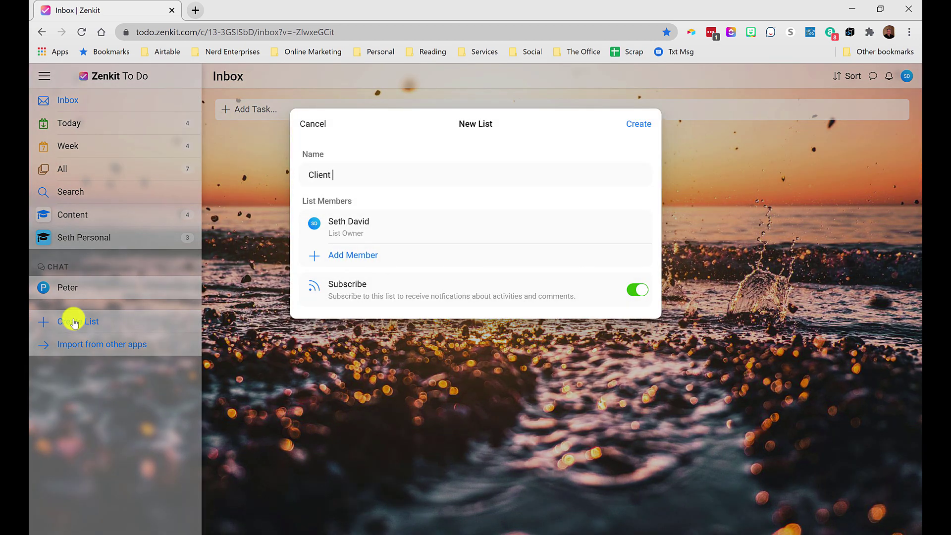
text(X)
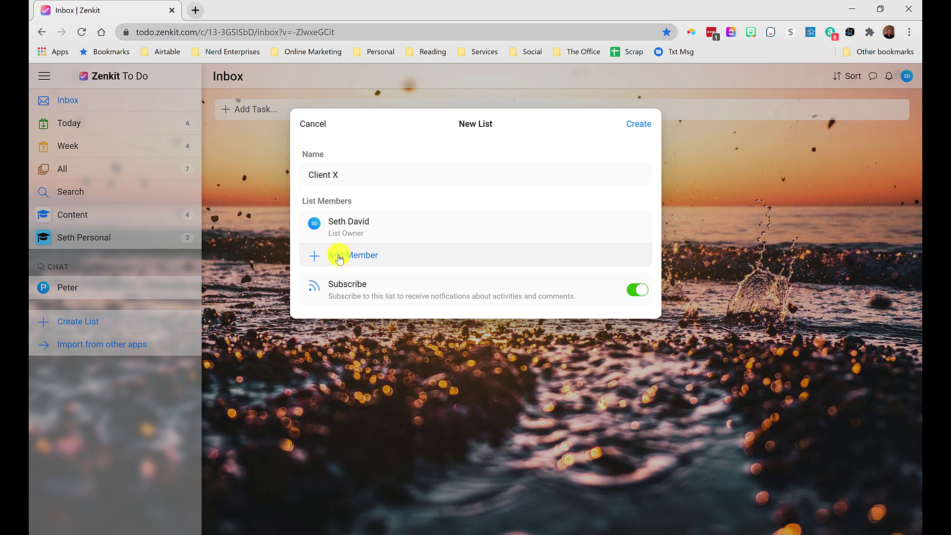
click(640, 126)
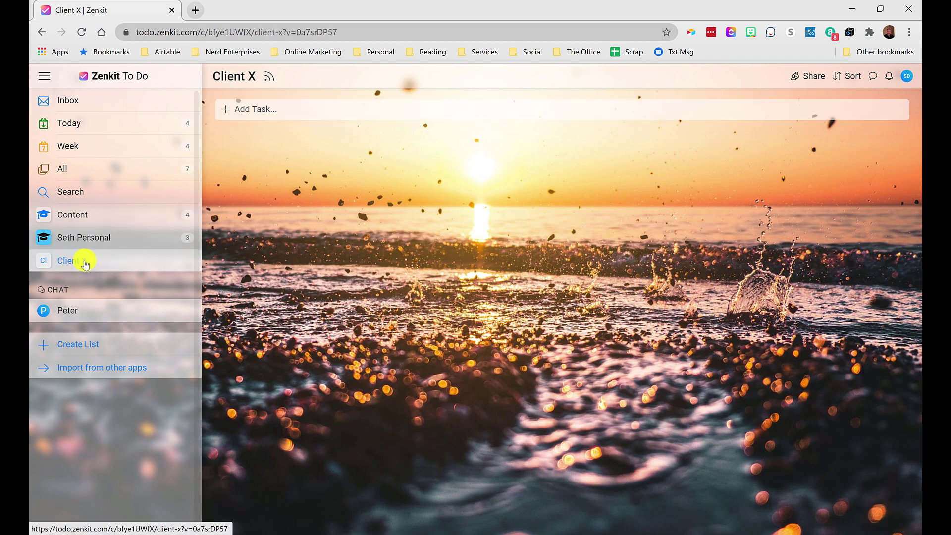
Step: Add the task 'Do that' to the Client X list
click(257, 108)
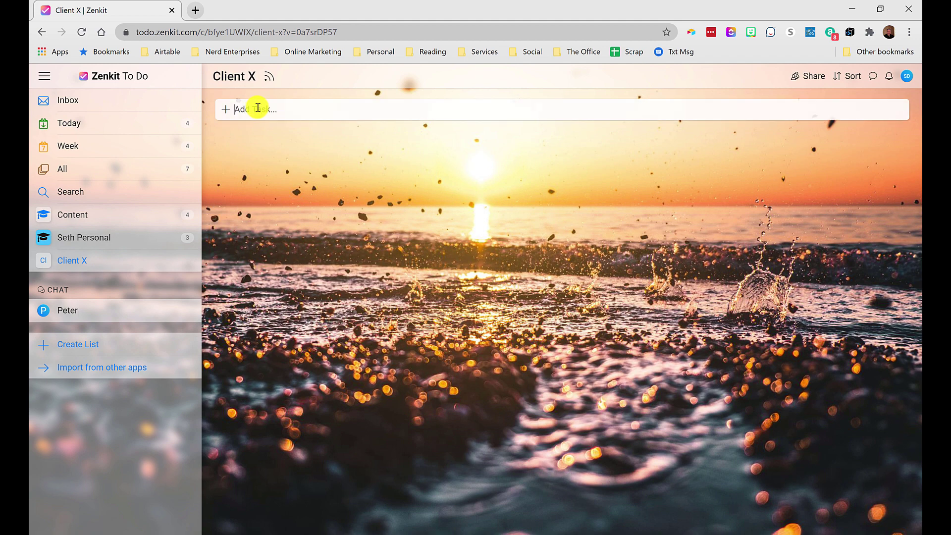
text(Do )
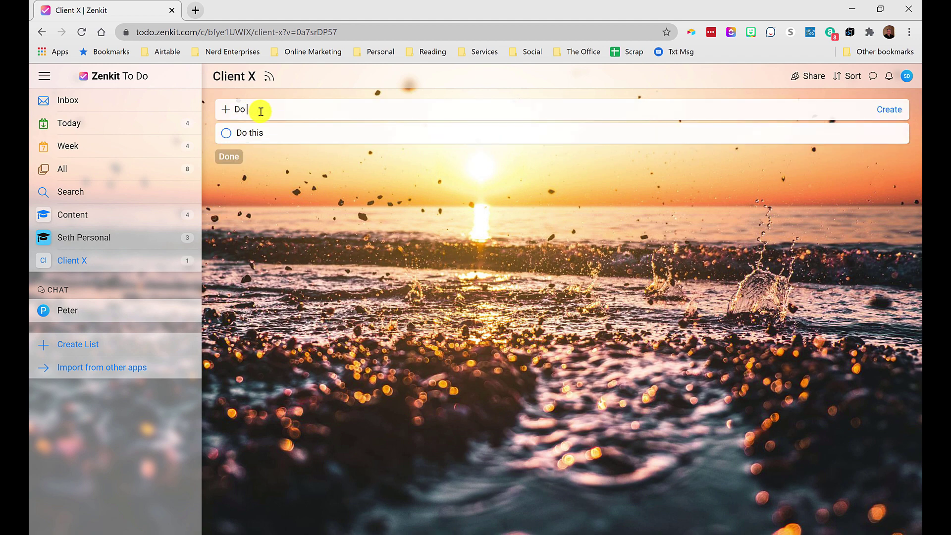
text(that)
key(Return)
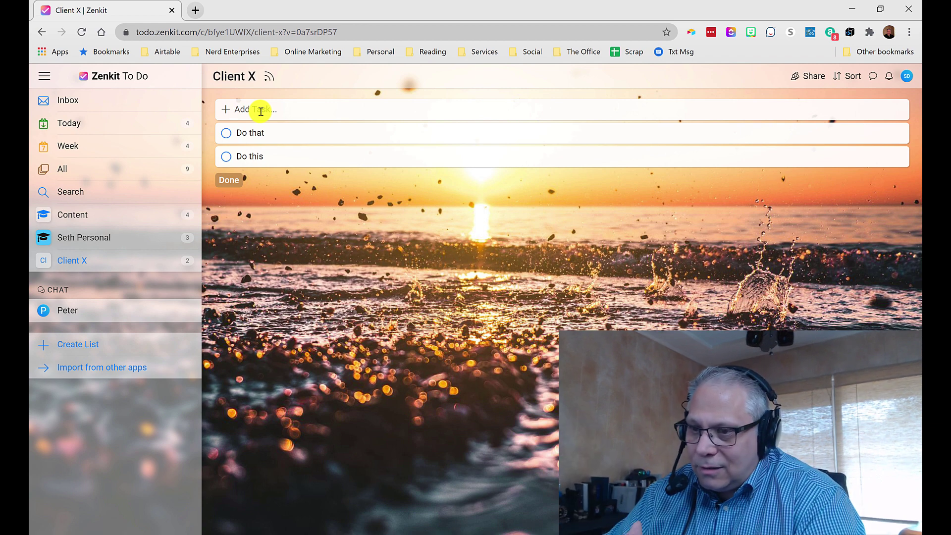
Step: Add 'Client x- Bank Recs' in the Inbox, then drag it into the Client X list
click(64, 101)
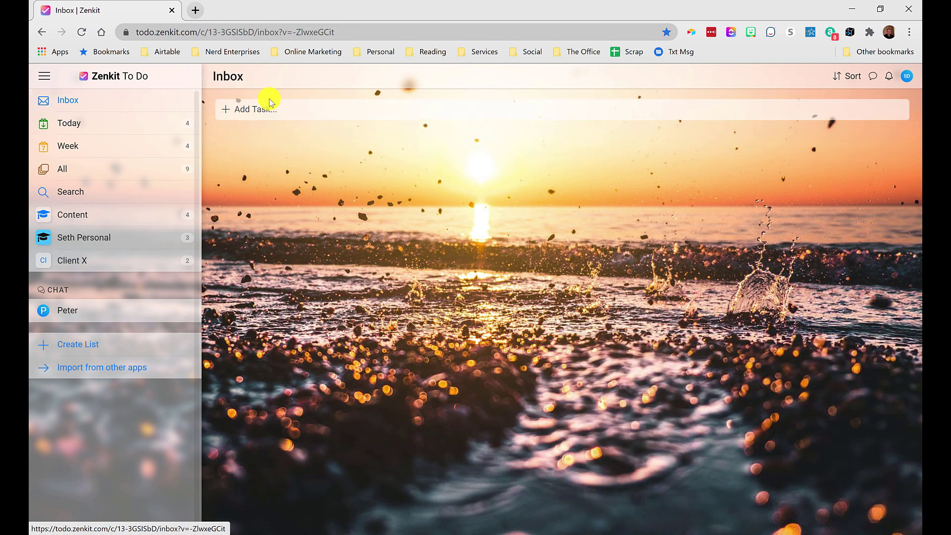
click(253, 107)
text(Client)
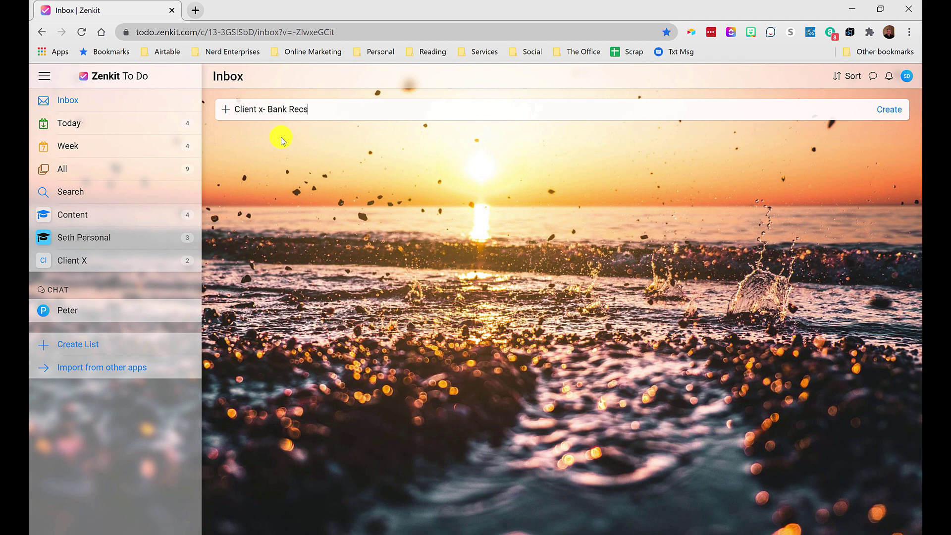
text( x- Bank Recs)
key(Return)
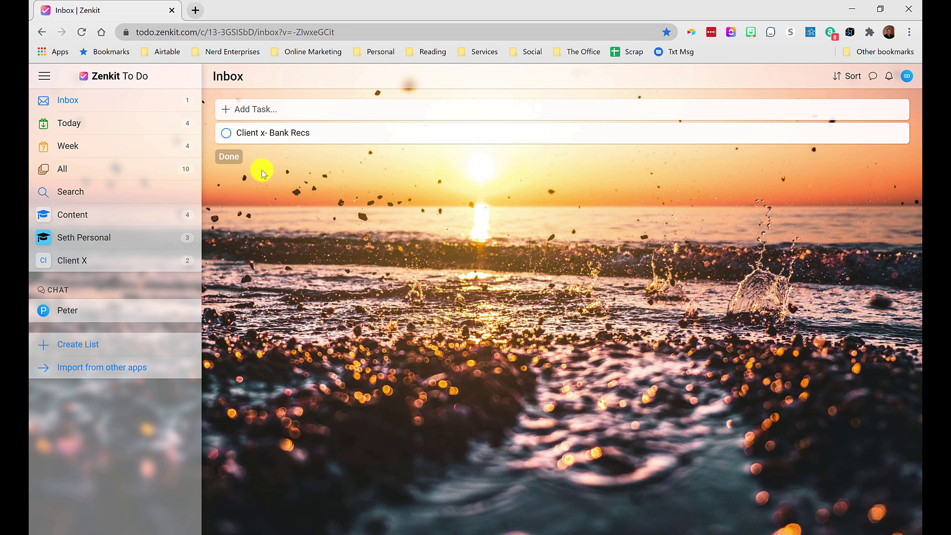
drag(272, 131, 68, 260)
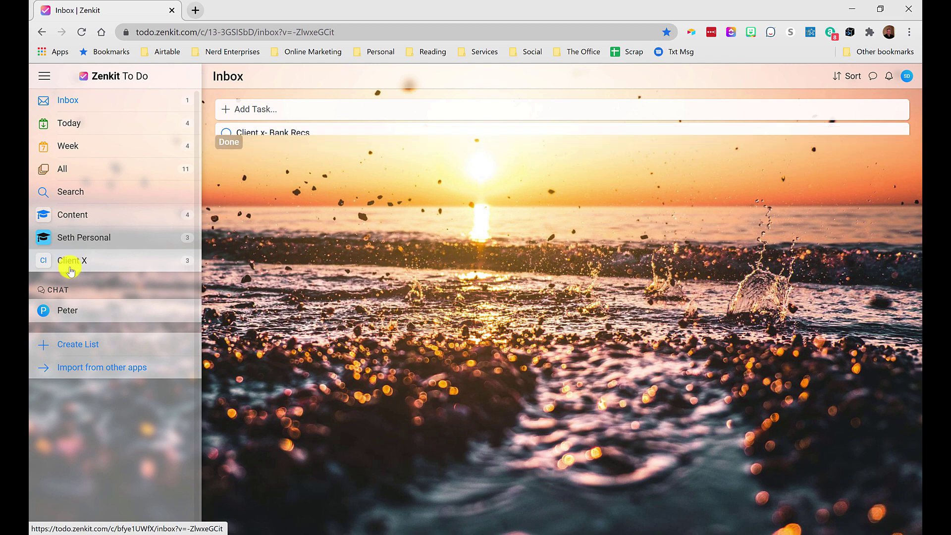
click(70, 266)
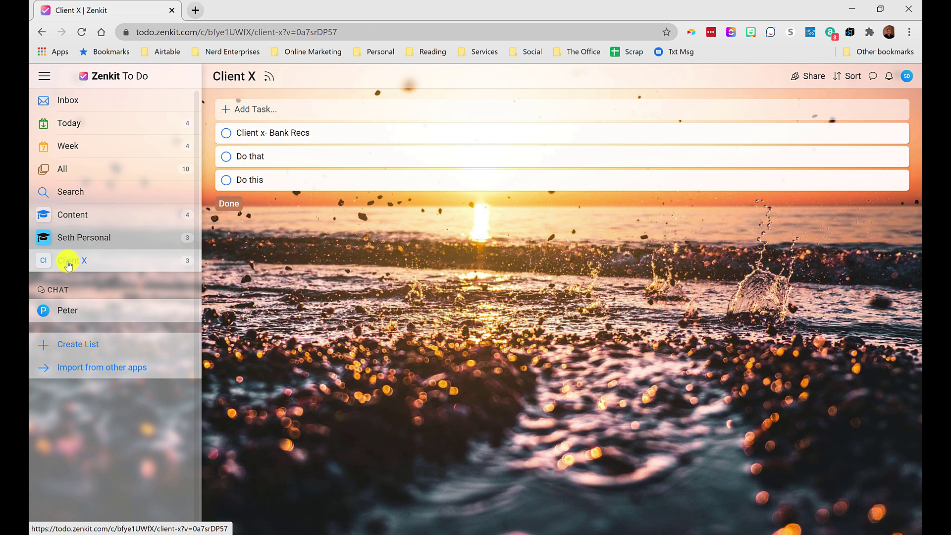
Step: Move Client X into a new folder named 'Clients' and begin a new list there
right_click(69, 264)
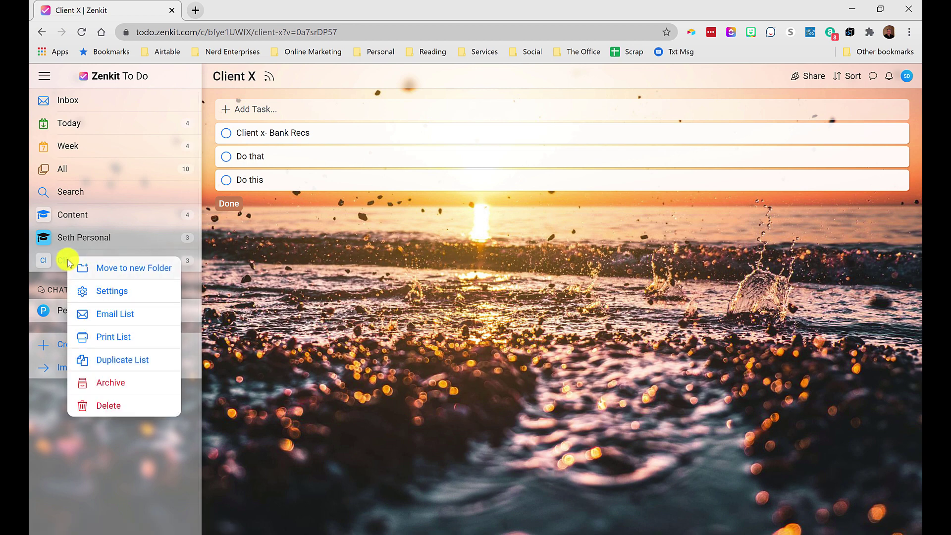
click(138, 271)
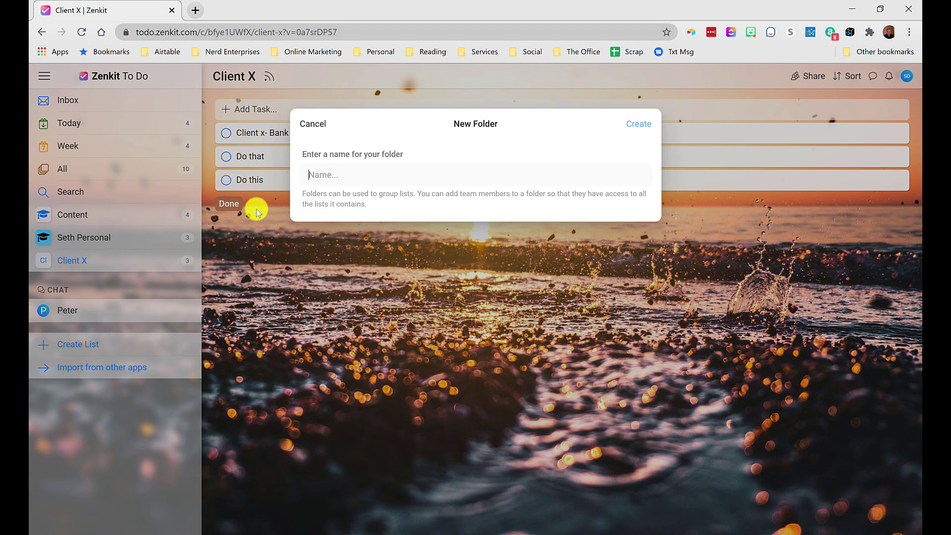
text(Clients)
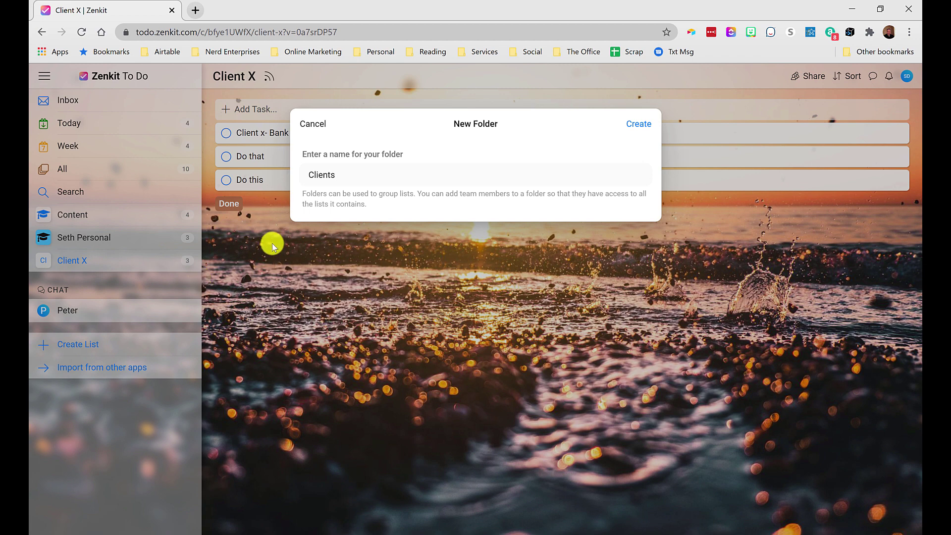
click(641, 125)
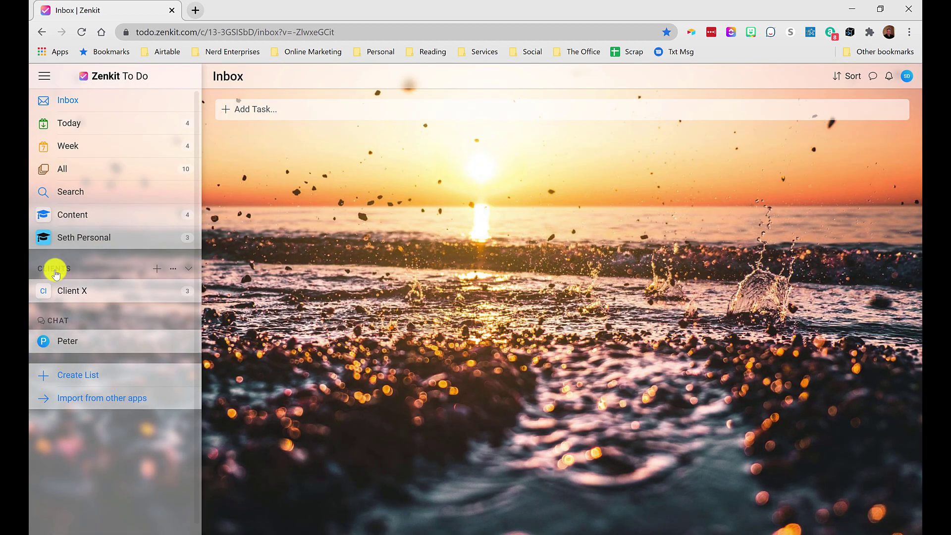
click(157, 268)
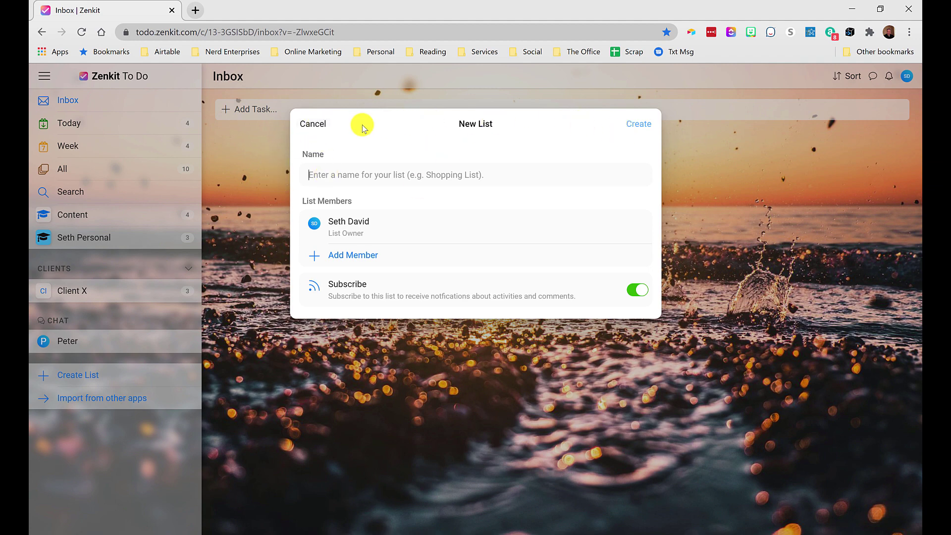
Step: Cancel the new list and review the Clients folder's access settings
click(316, 123)
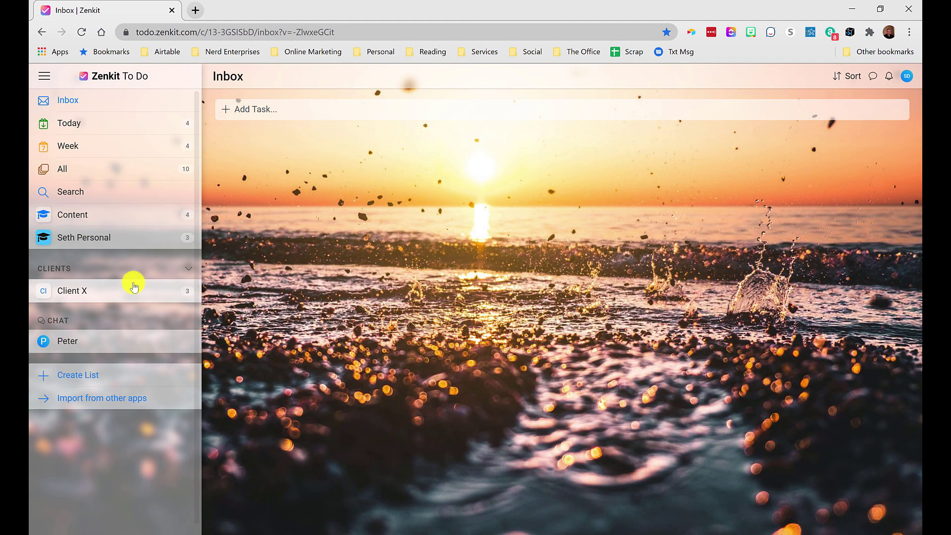
click(171, 268)
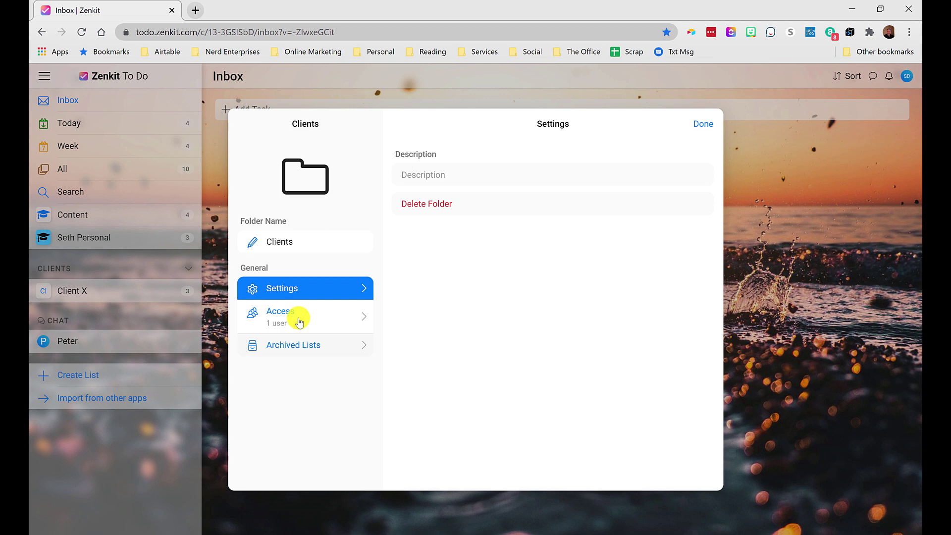
click(285, 324)
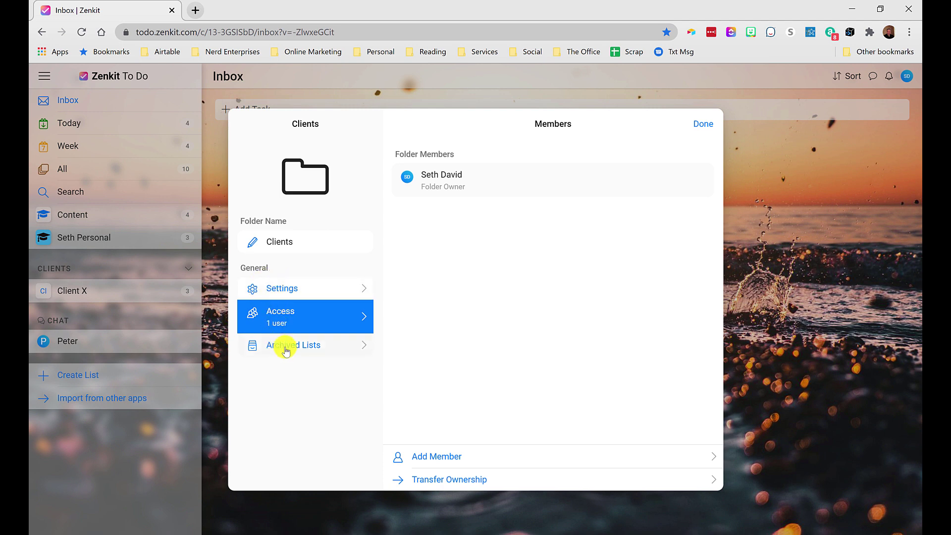
click(701, 125)
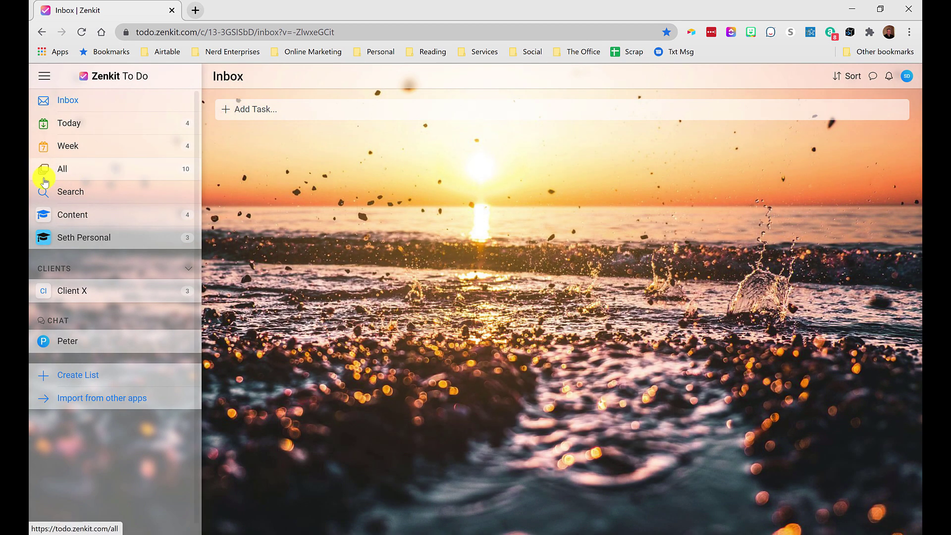
Step: Collapse and re-expand the Clients folder so Client X shows
mouse_move(177, 268)
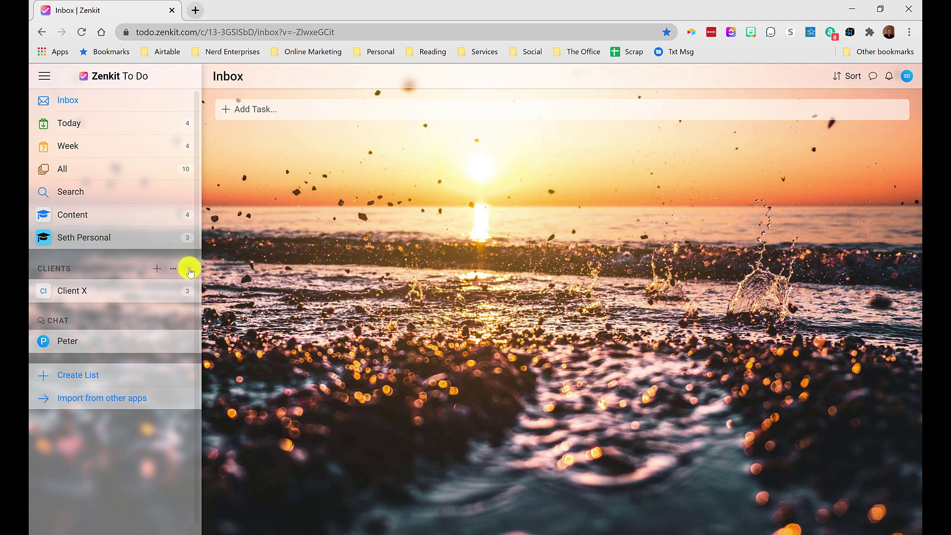
click(190, 270)
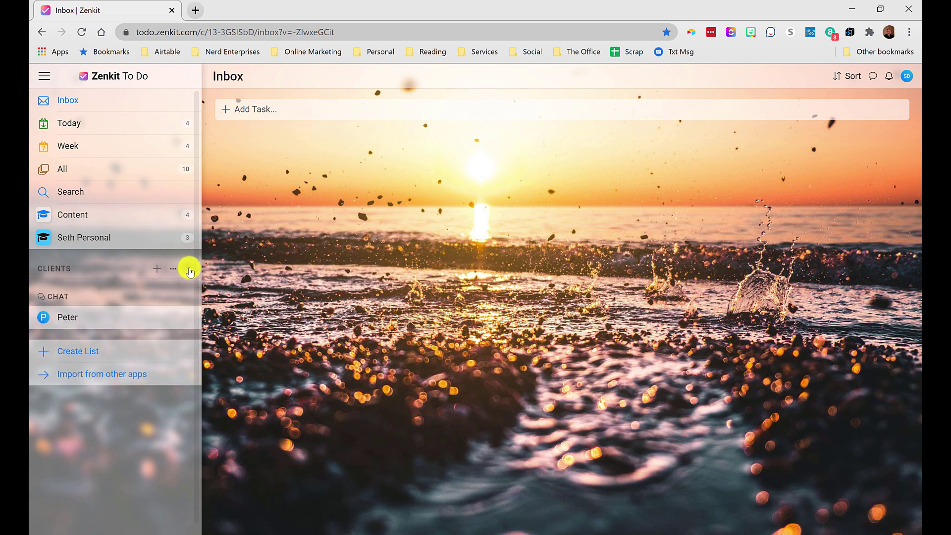
click(190, 269)
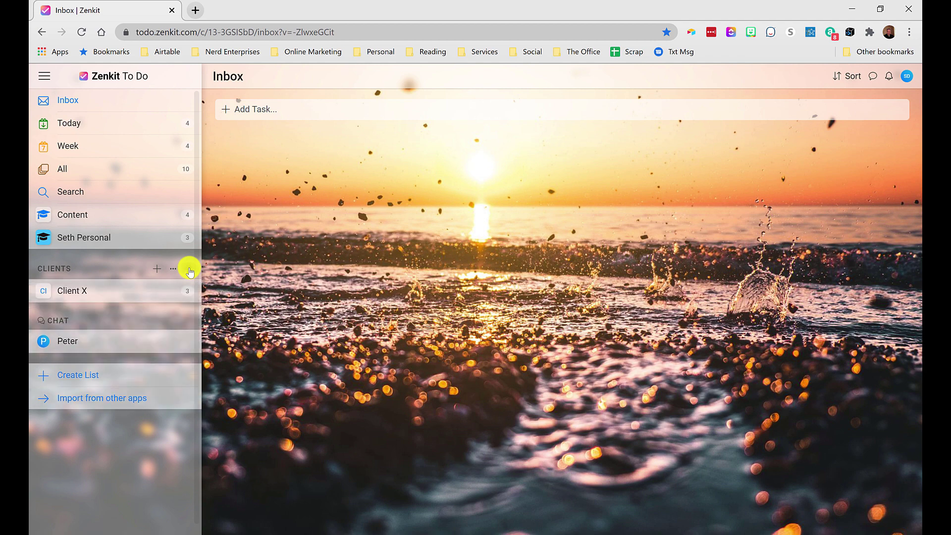
click(190, 270)
click(189, 270)
click(189, 270)
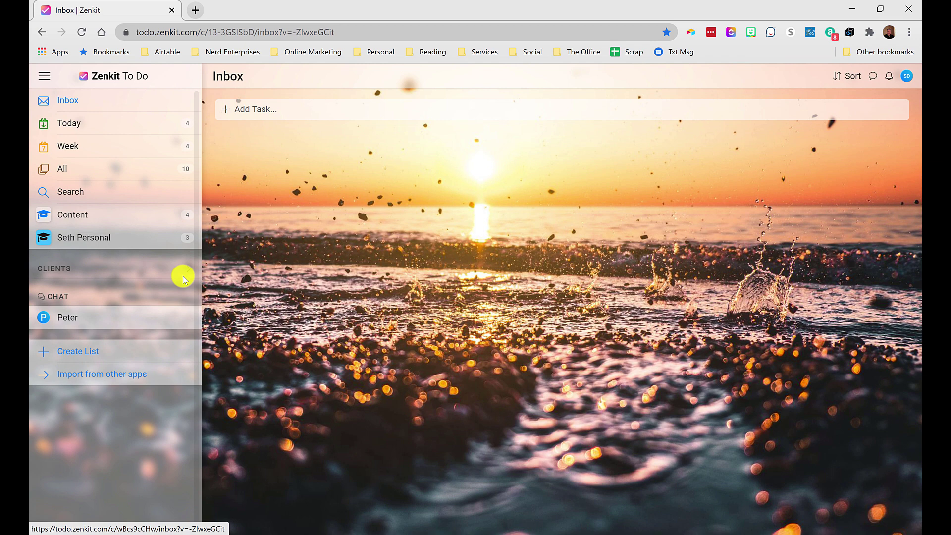
click(188, 270)
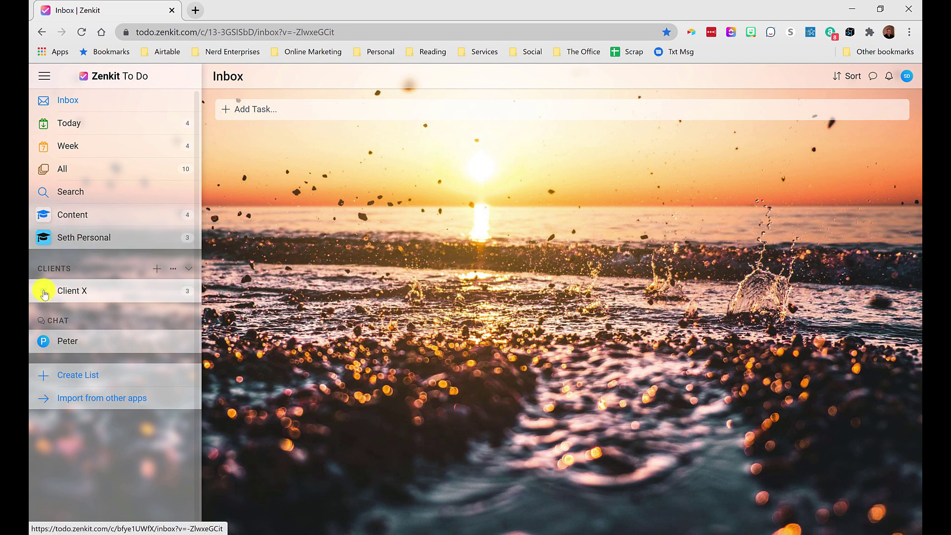
Step: Set the Client X list icon to the user-circle person icon
right_click(44, 292)
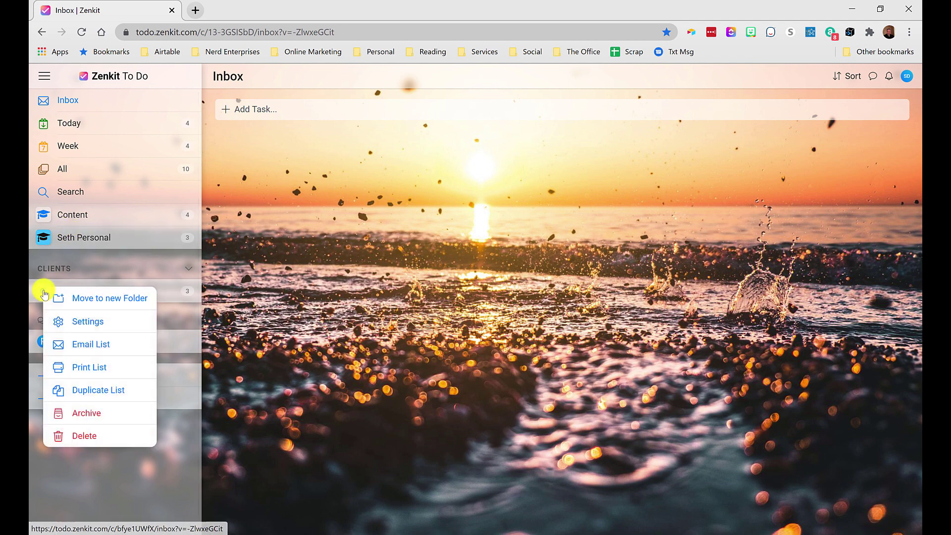
click(92, 322)
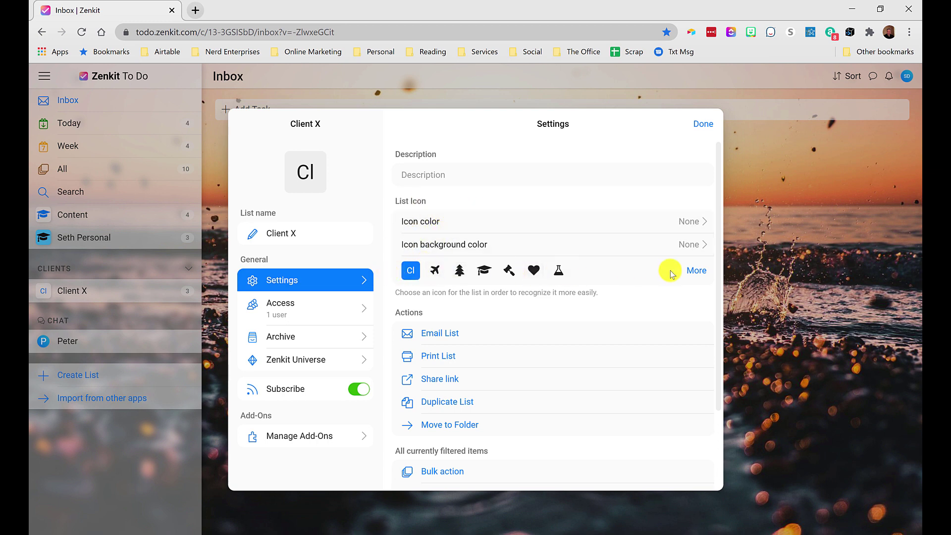
click(695, 270)
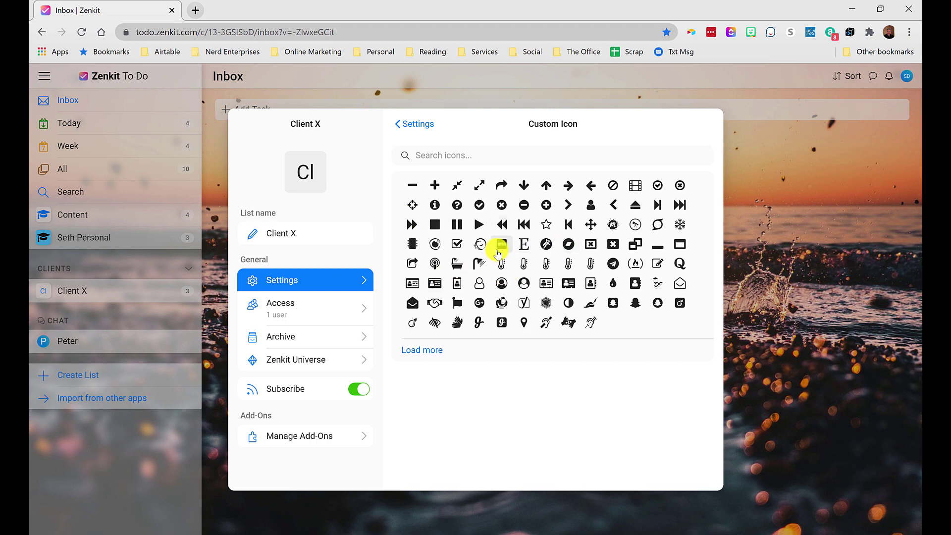
click(500, 282)
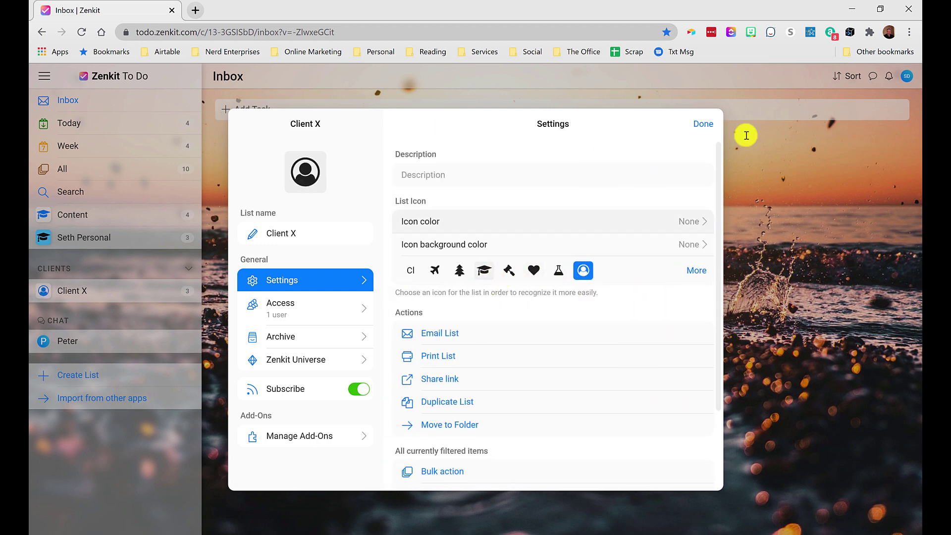
click(702, 124)
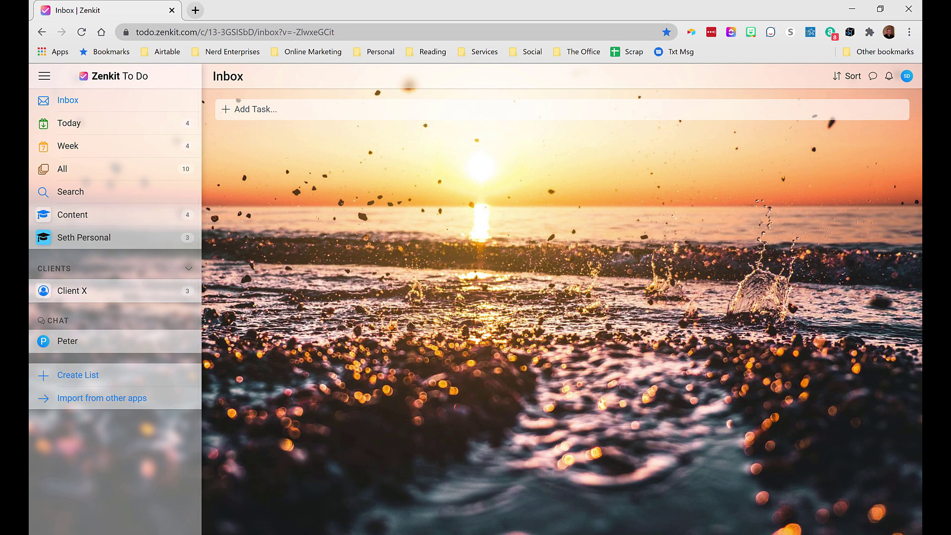
Step: Open Client X and switch task details to show as a side panel
click(92, 290)
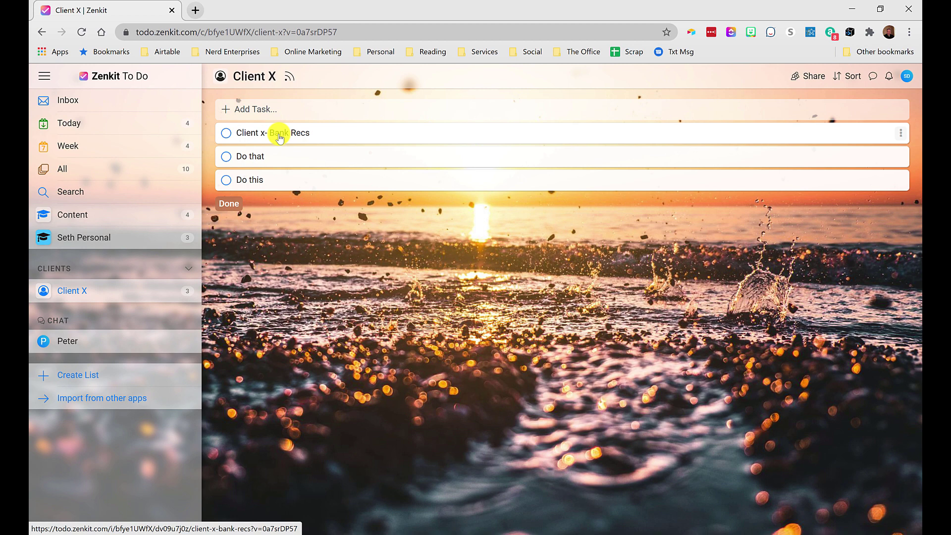
click(280, 137)
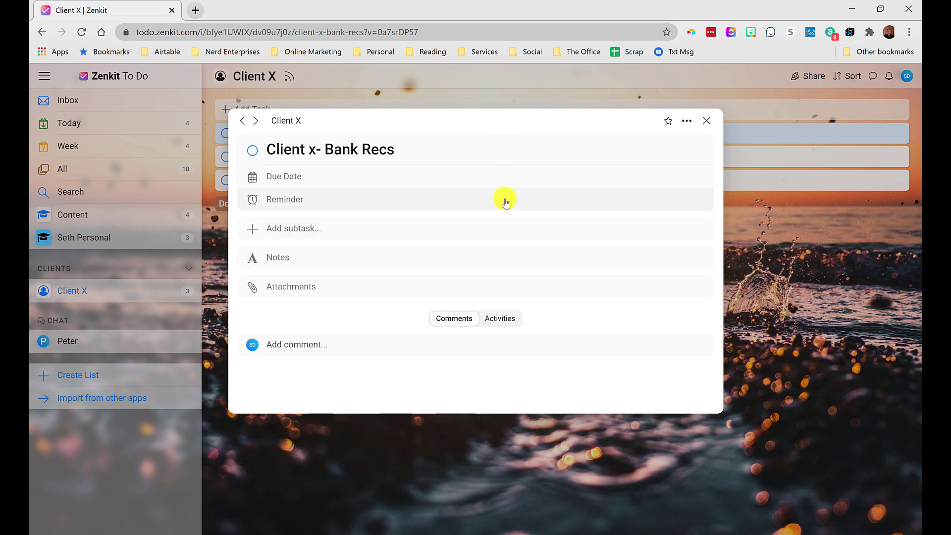
click(684, 122)
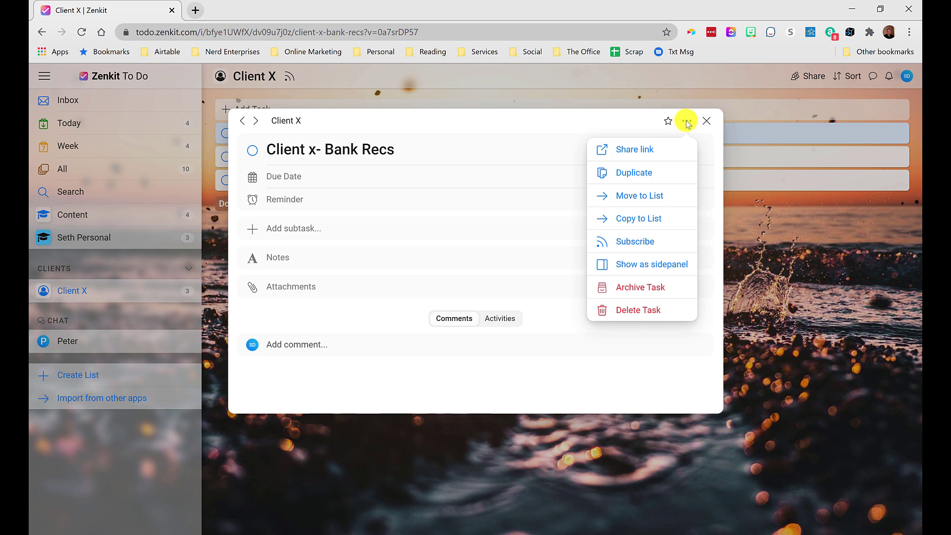
click(637, 268)
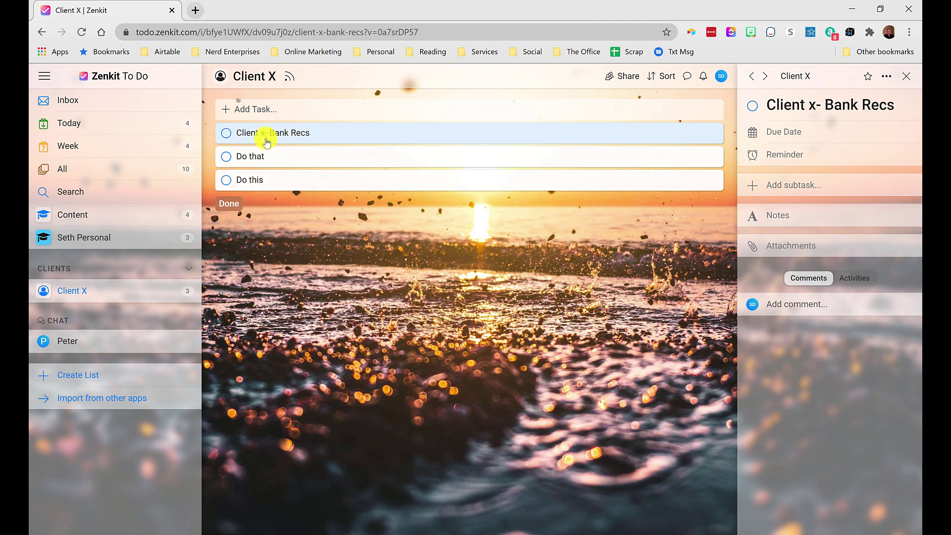
Step: View the 'Do that' task details and widen the side panel
click(266, 159)
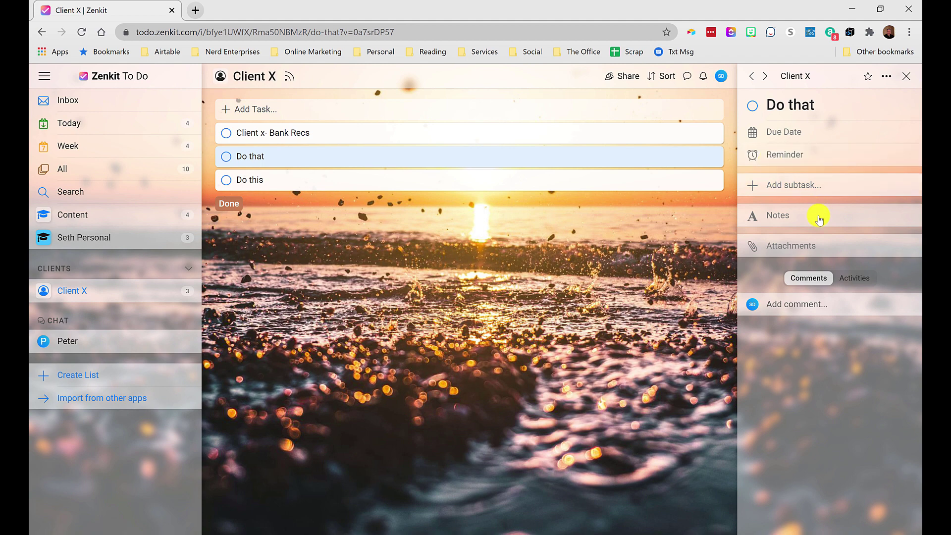
drag(728, 328, 684, 364)
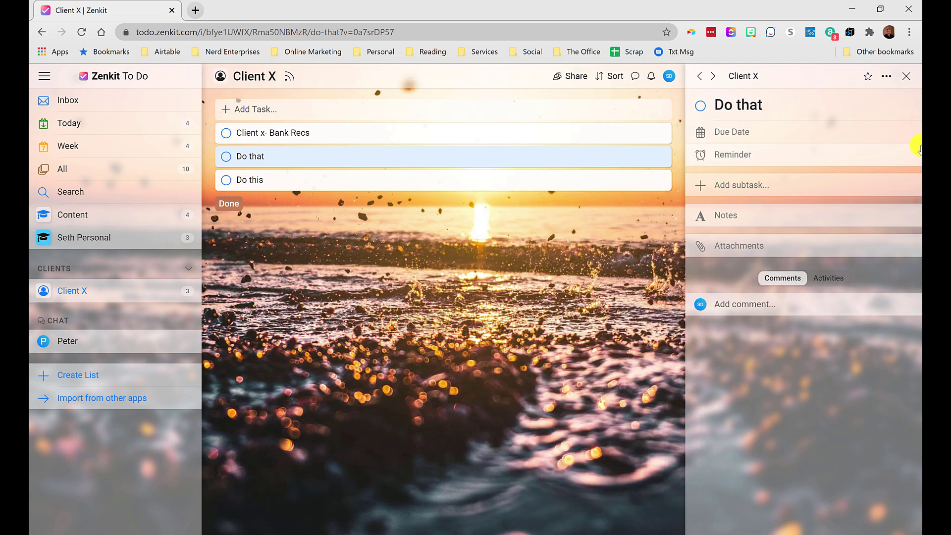
click(886, 77)
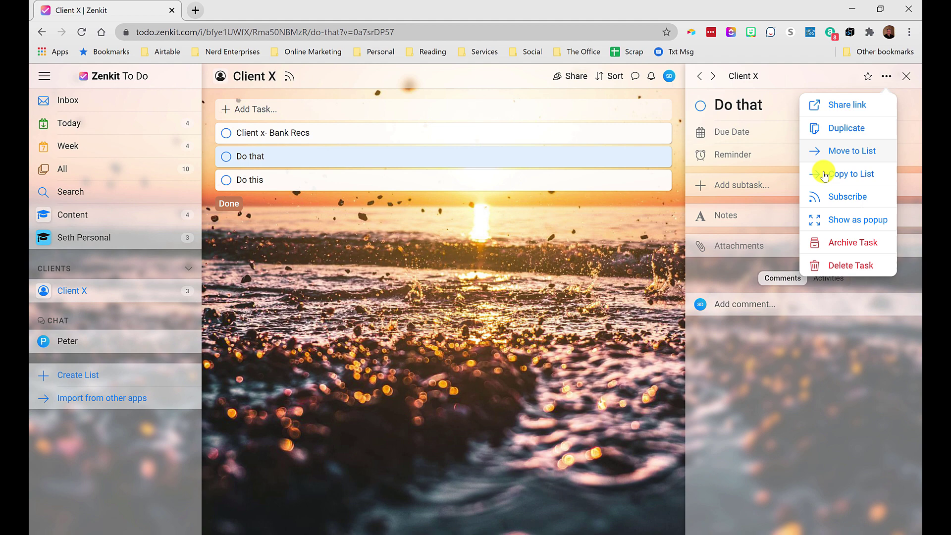
Step: Restore popup task details and give 'Client x- Bank Recs' a 10/31/2020 due date
click(830, 225)
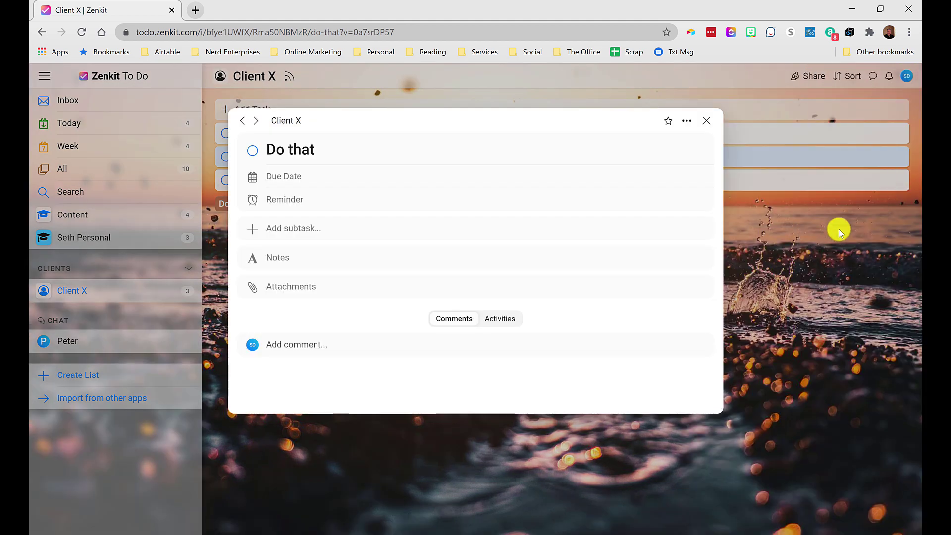
click(706, 121)
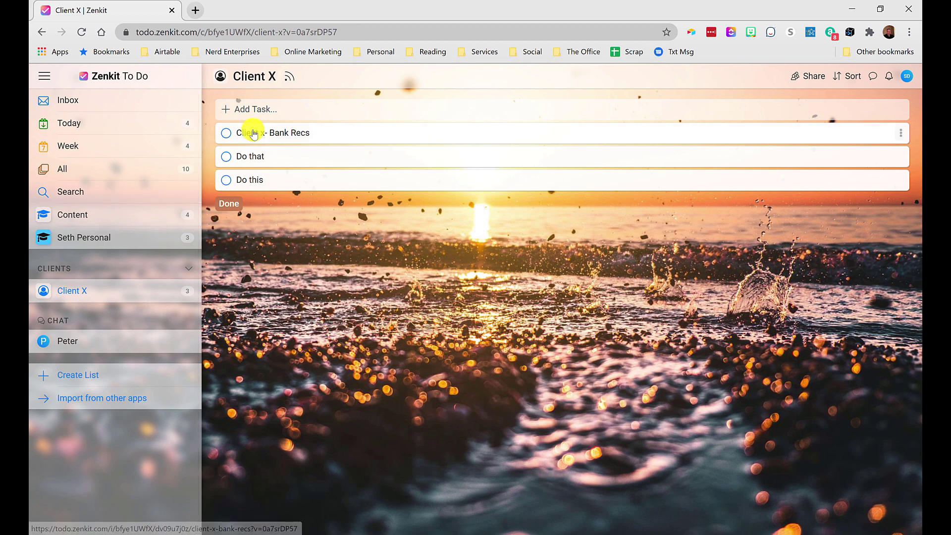
click(253, 133)
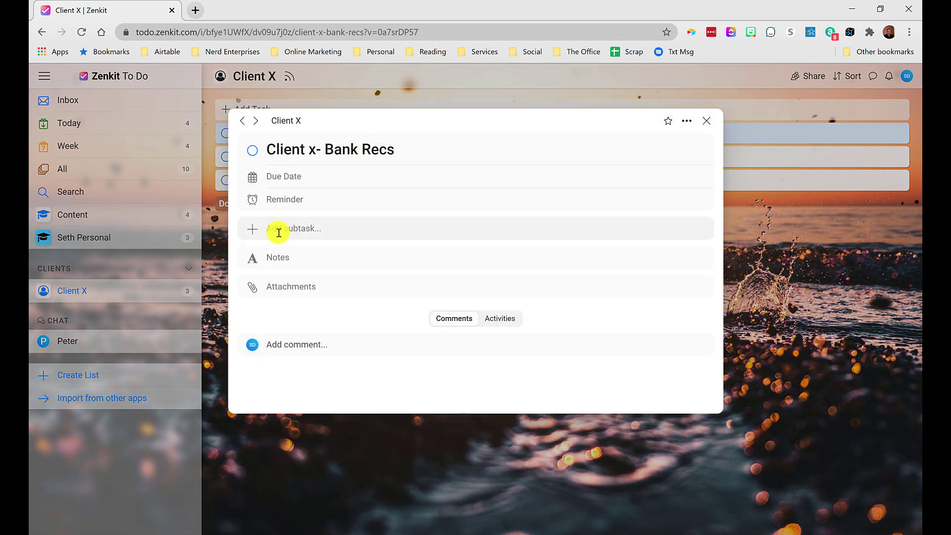
click(284, 181)
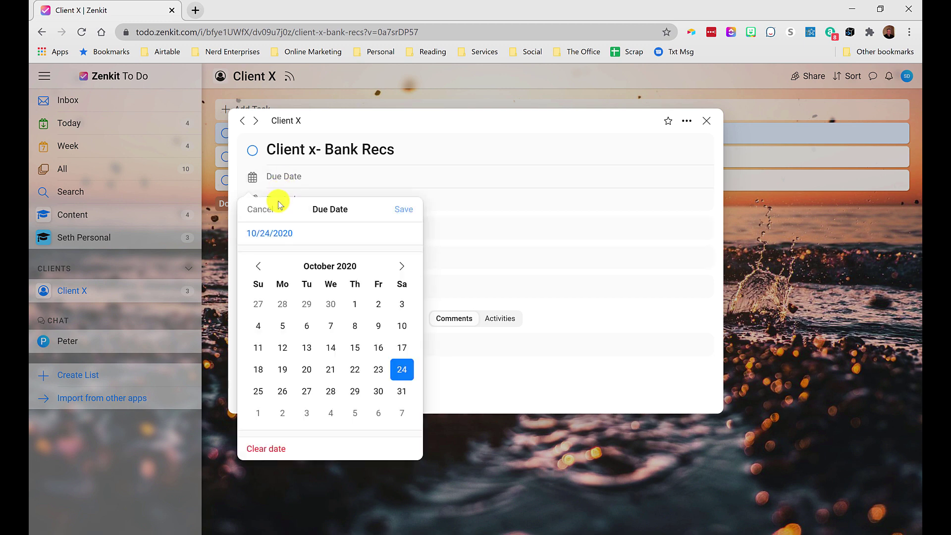
click(259, 209)
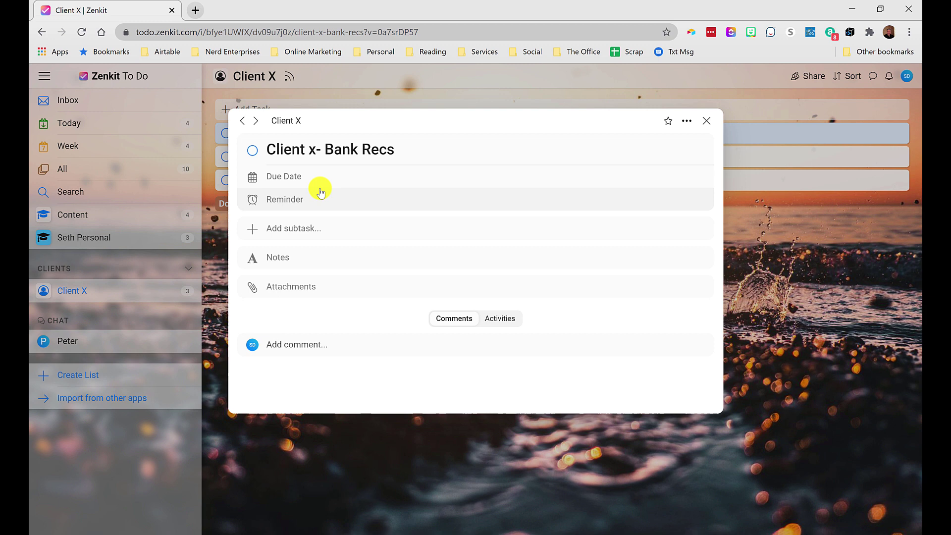
click(283, 177)
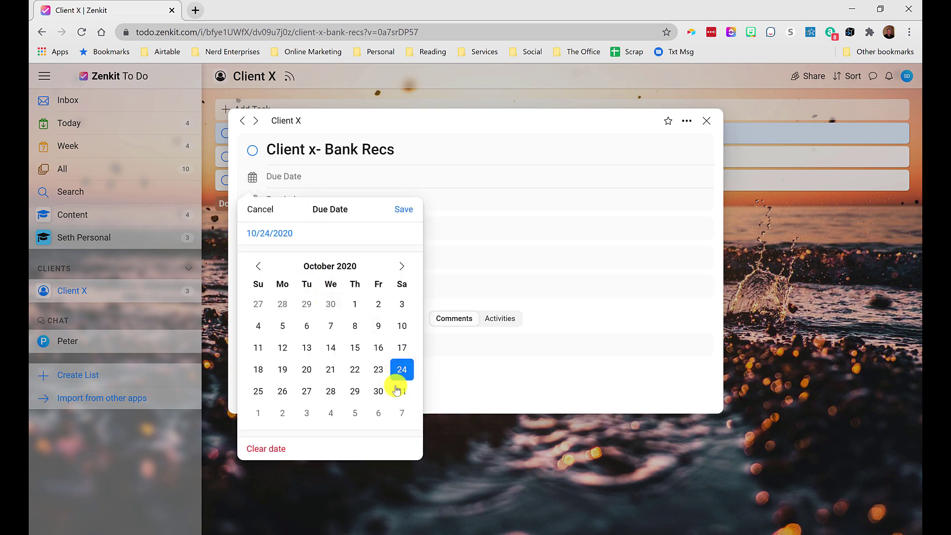
click(400, 391)
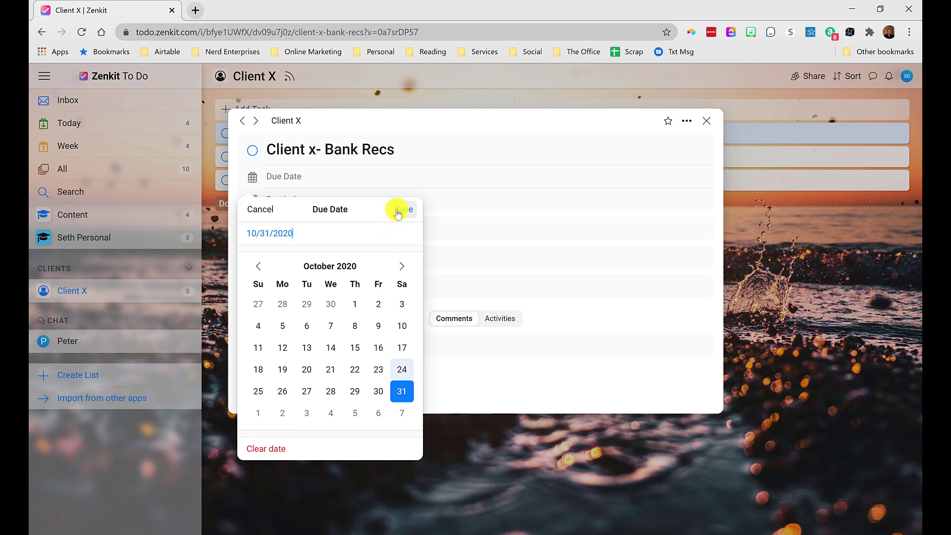
click(398, 212)
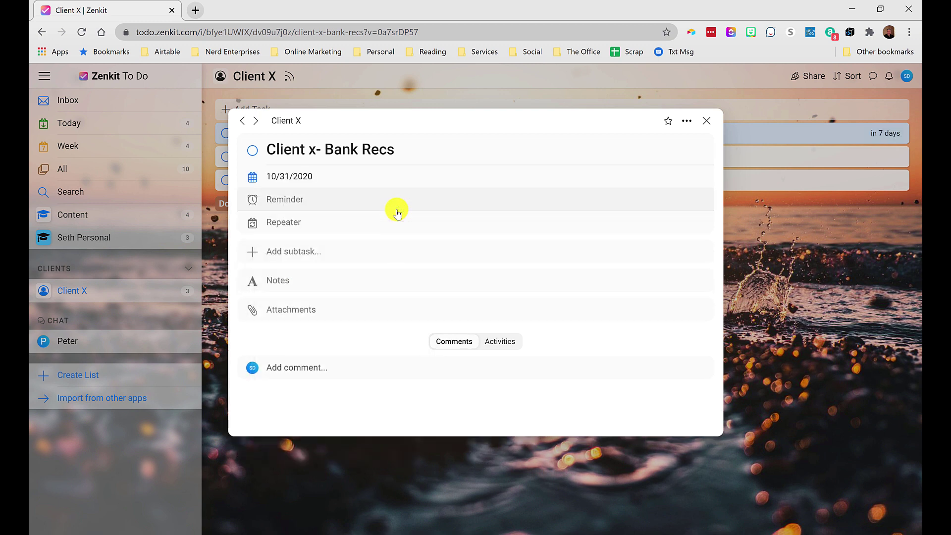
click(283, 204)
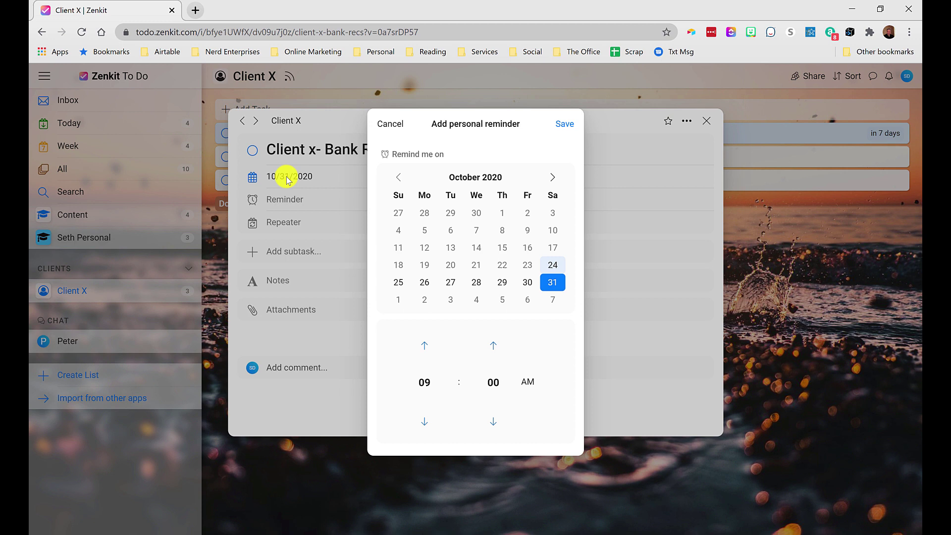
click(424, 281)
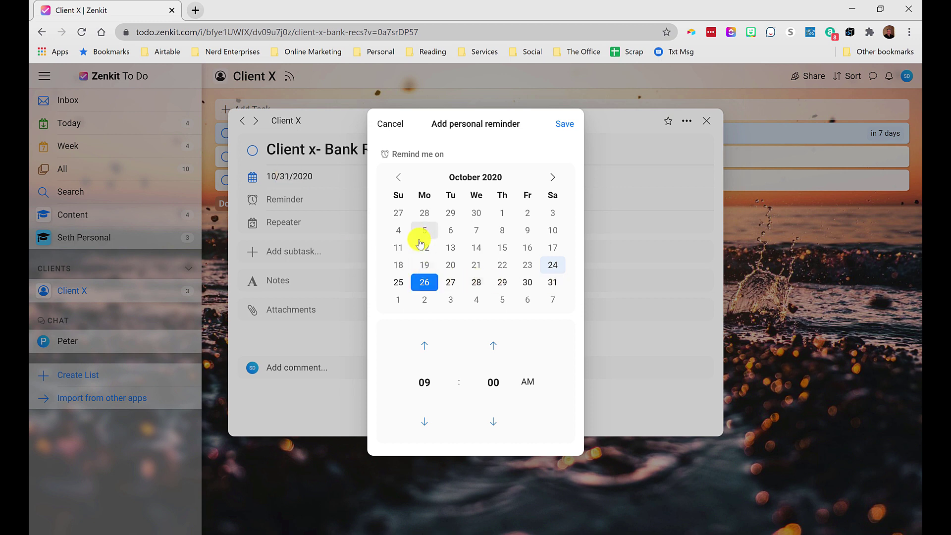
click(391, 123)
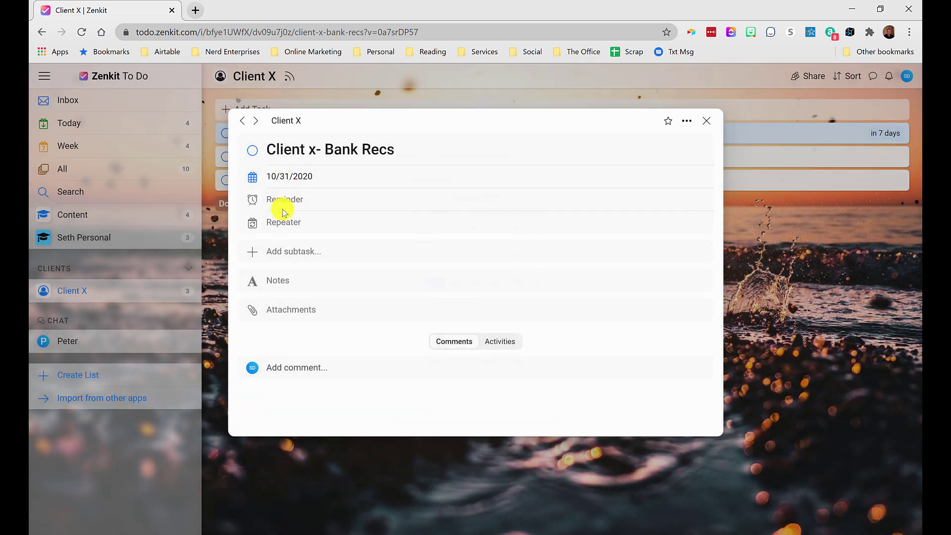
click(277, 224)
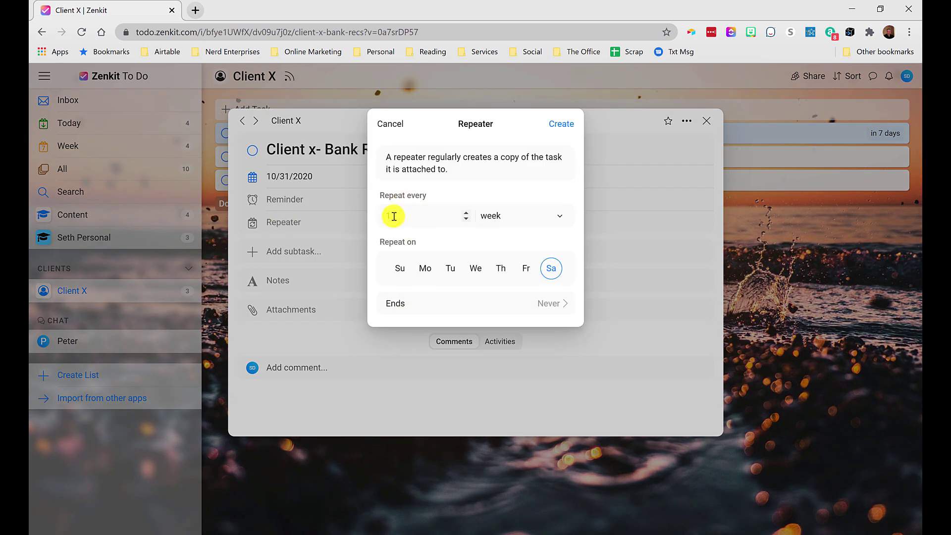
click(503, 217)
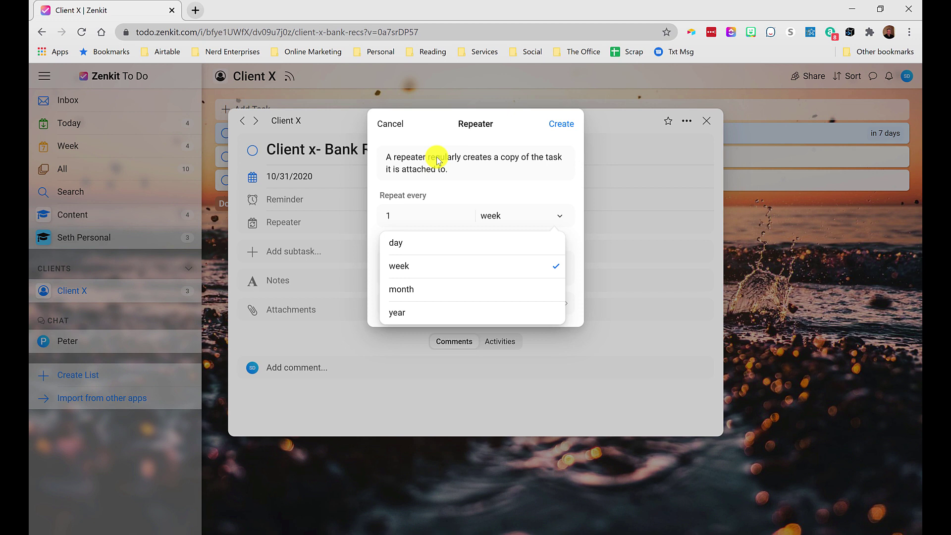
click(393, 131)
click(392, 124)
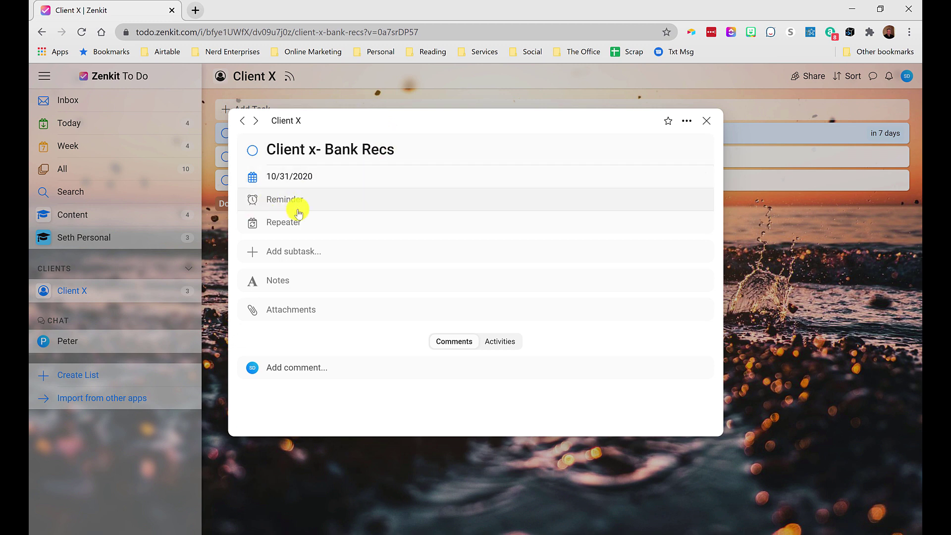
Step: Switch task details to a side panel, then close the open task
click(687, 121)
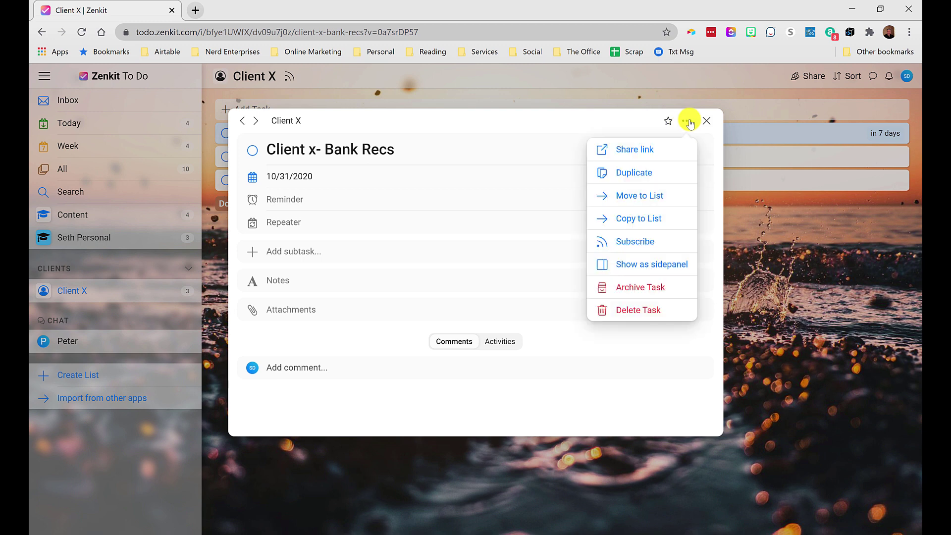
click(619, 264)
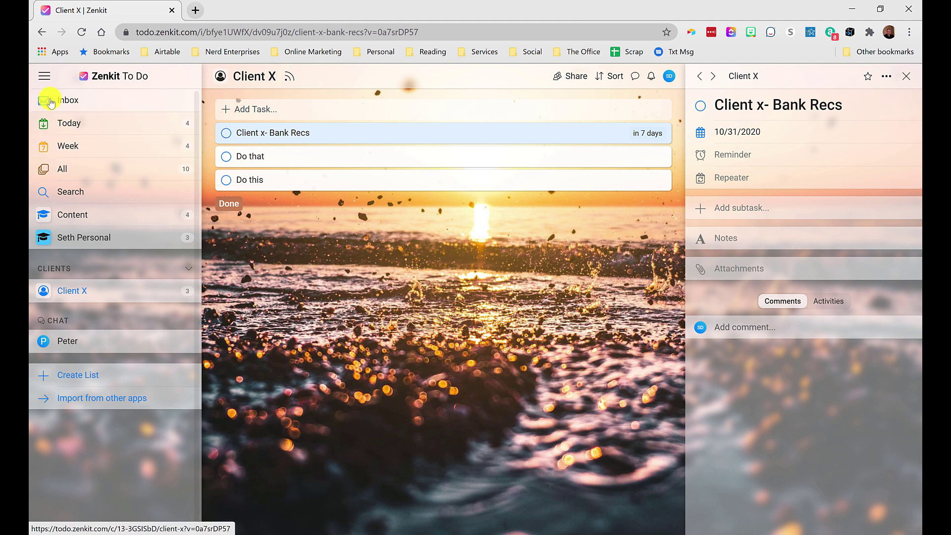
click(344, 248)
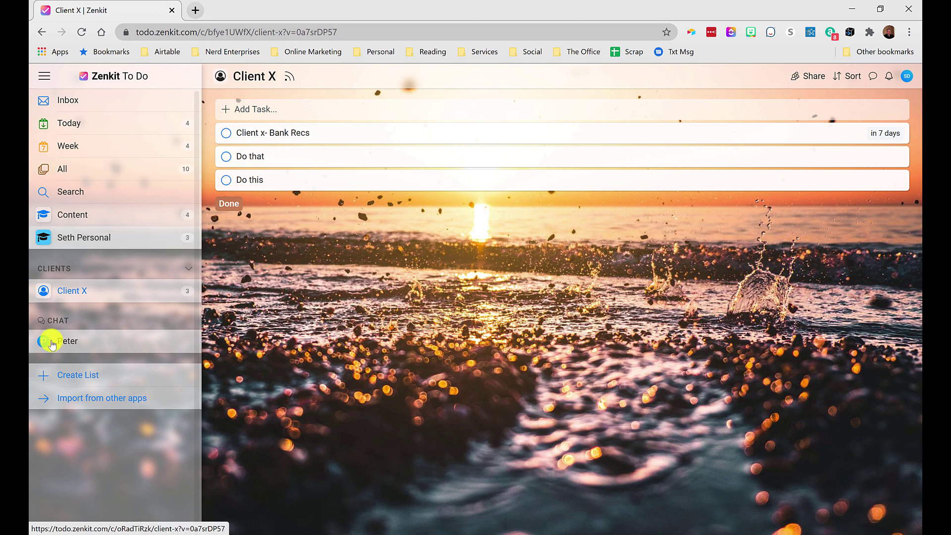
Step: Create a 'Calls' list and move it up just below Search
click(73, 377)
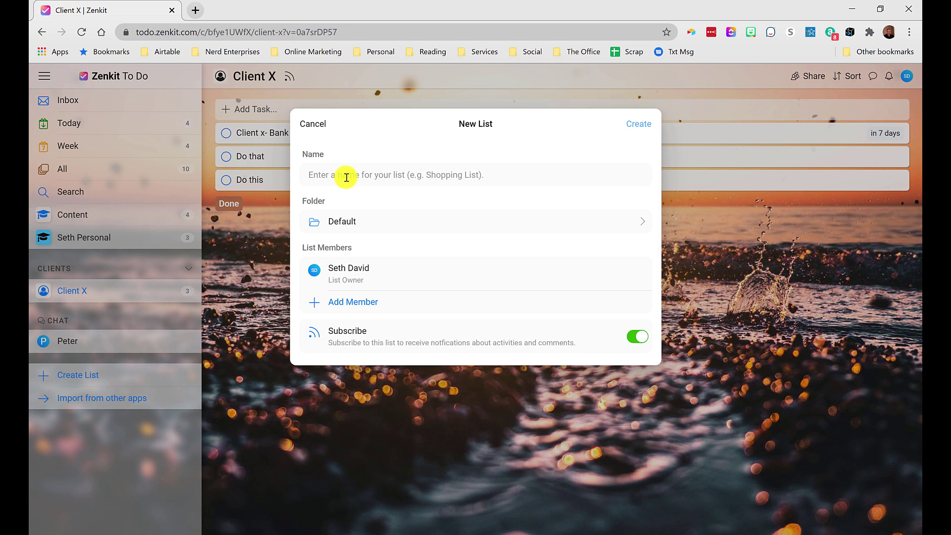
text(Calls)
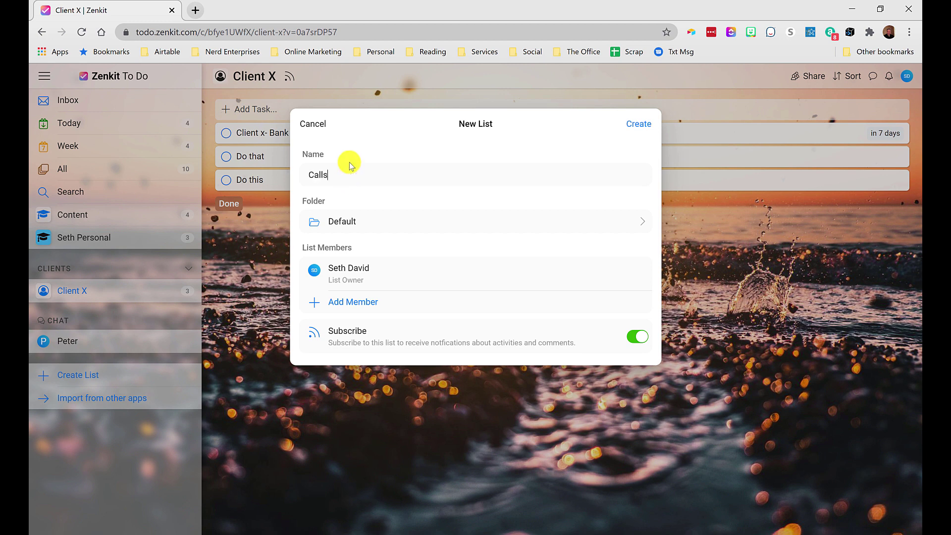
key(Return)
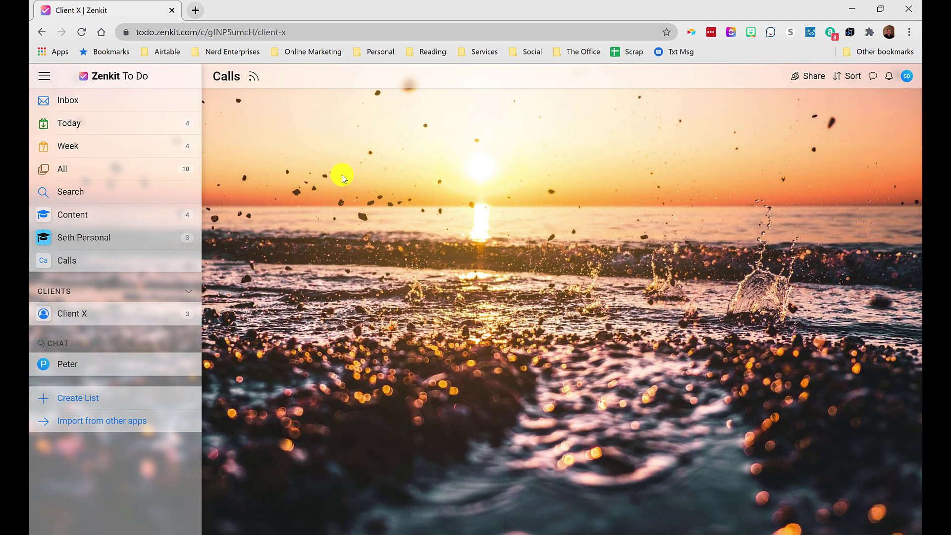
drag(92, 266, 64, 215)
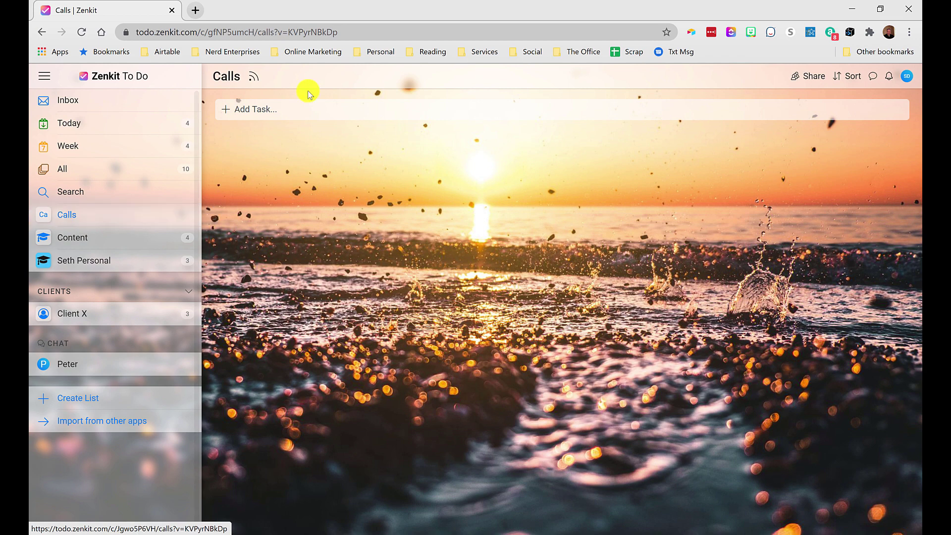
Step: Add a task named after the person to call to the Calls list
click(257, 108)
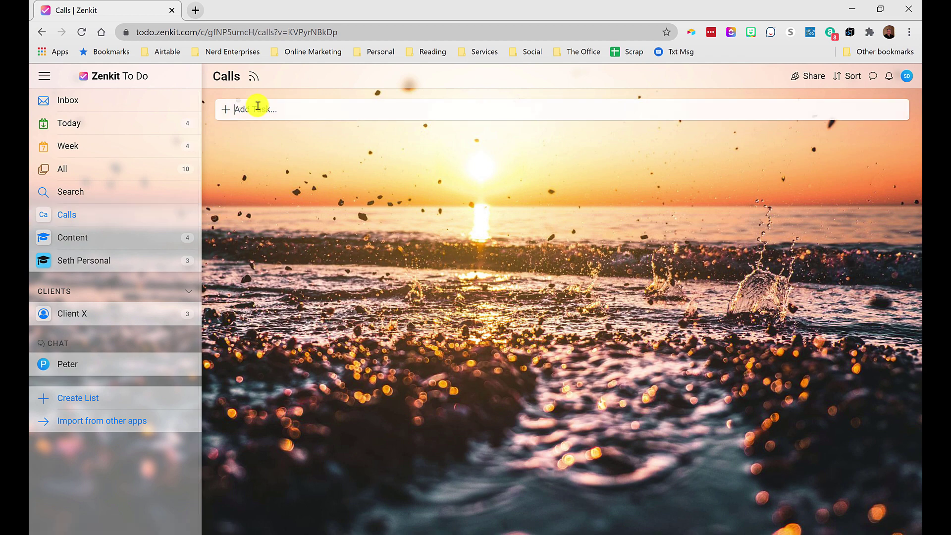
text(Joe Smith)
key(Return)
Step: Add the HTML-formatted note "Client's books are a mess. Needs them cleaned up." to the Calls task
click(257, 134)
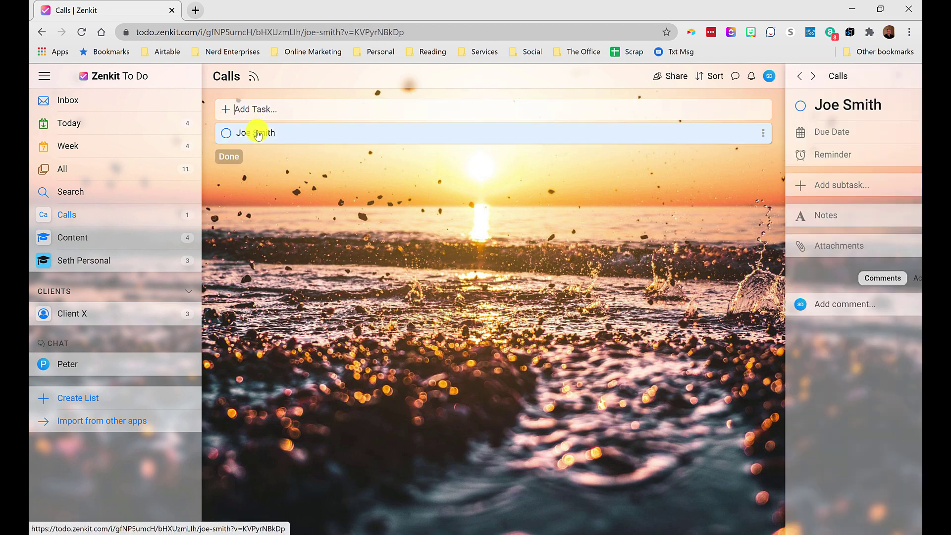
click(726, 216)
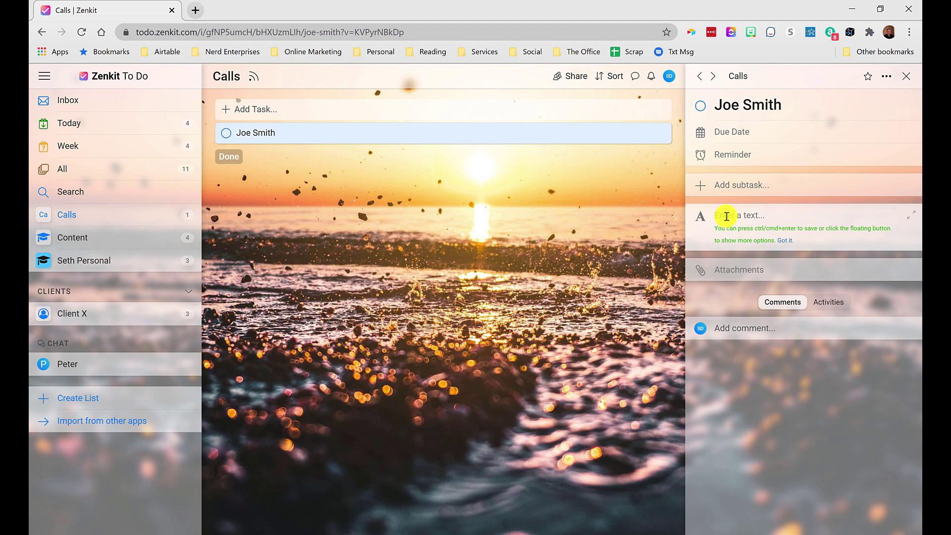
click(911, 215)
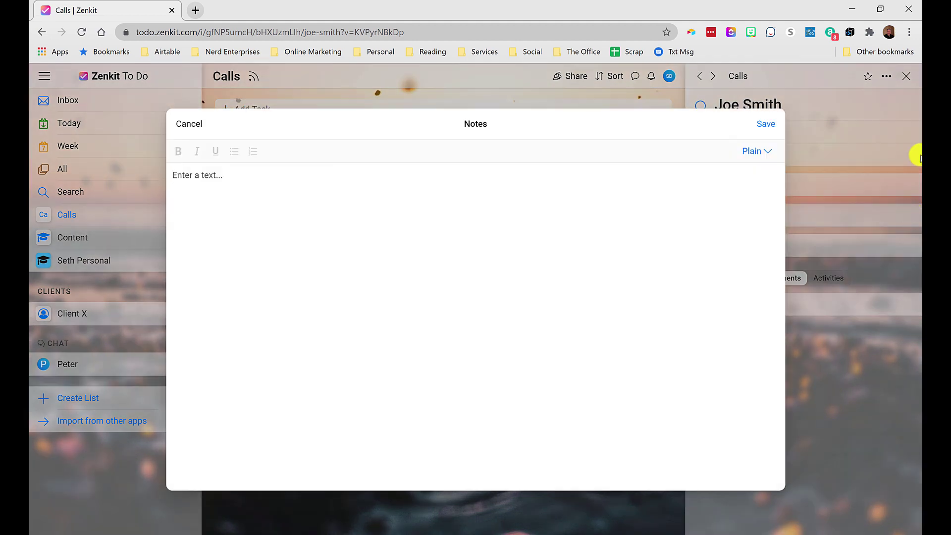
click(748, 152)
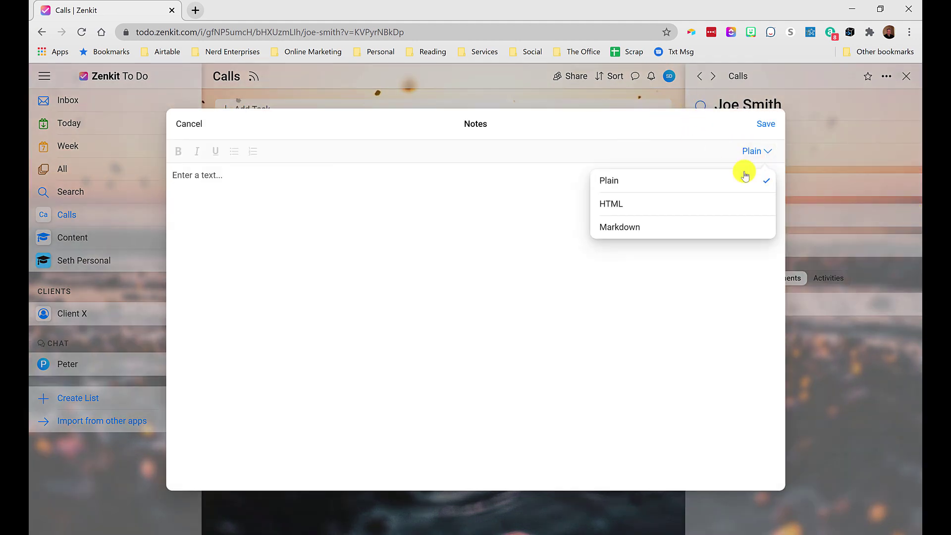
click(611, 207)
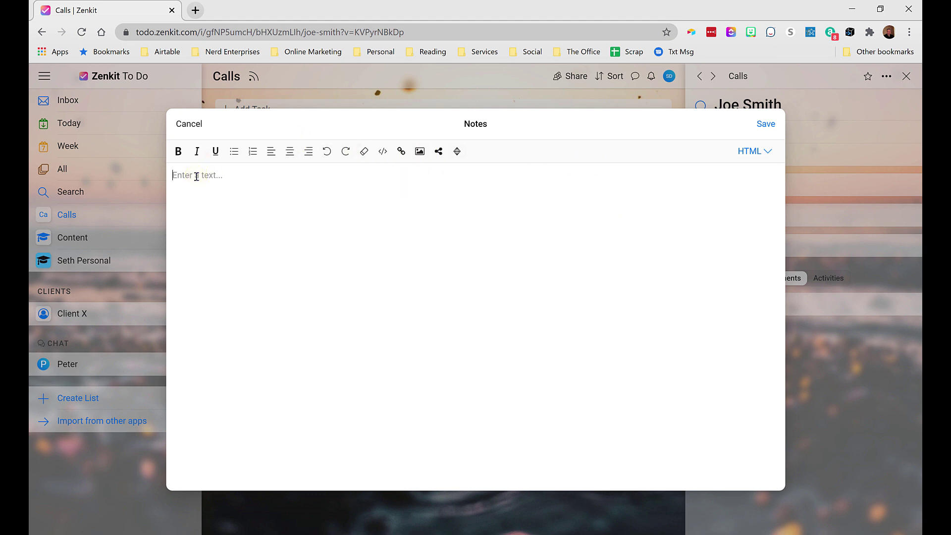
text(C)
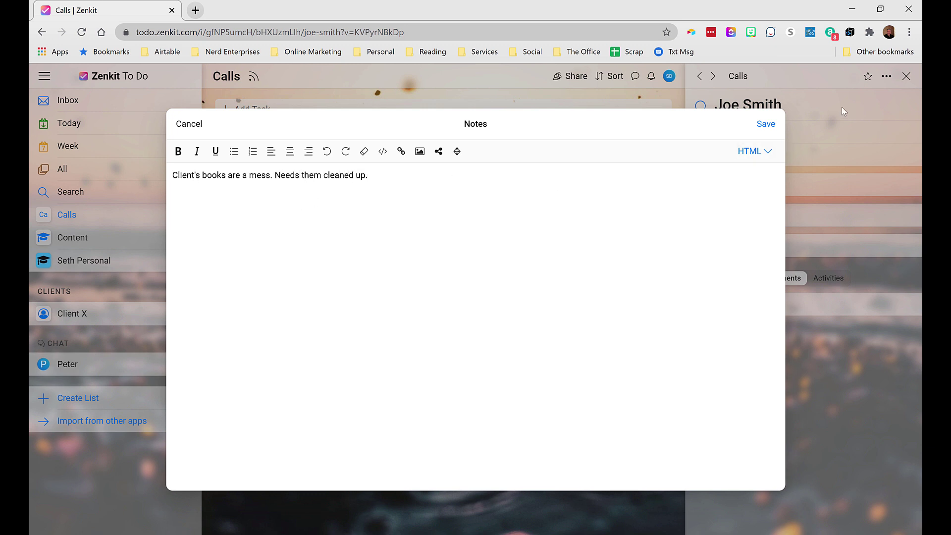
click(766, 124)
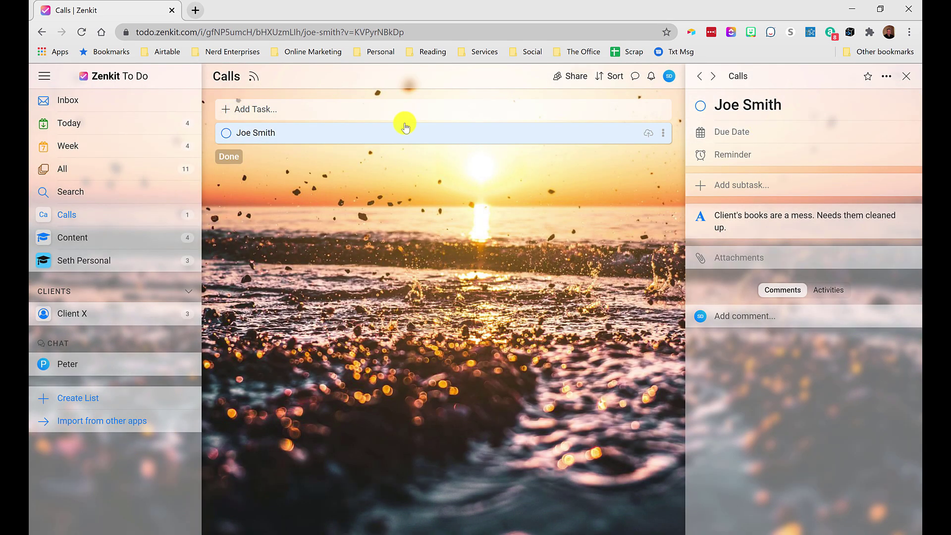
Step: Set the Calls task's due date to October 26, 2020 and show its activity history
click(725, 135)
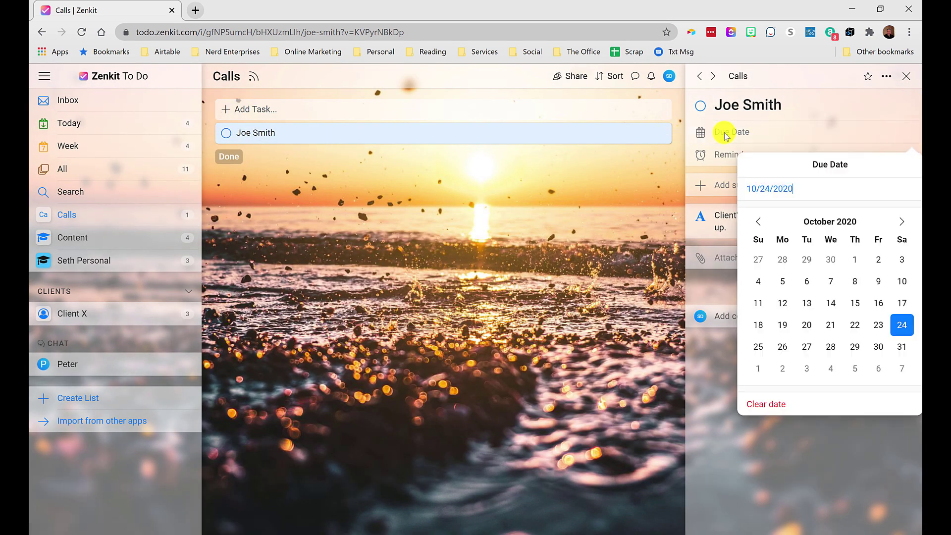
click(782, 347)
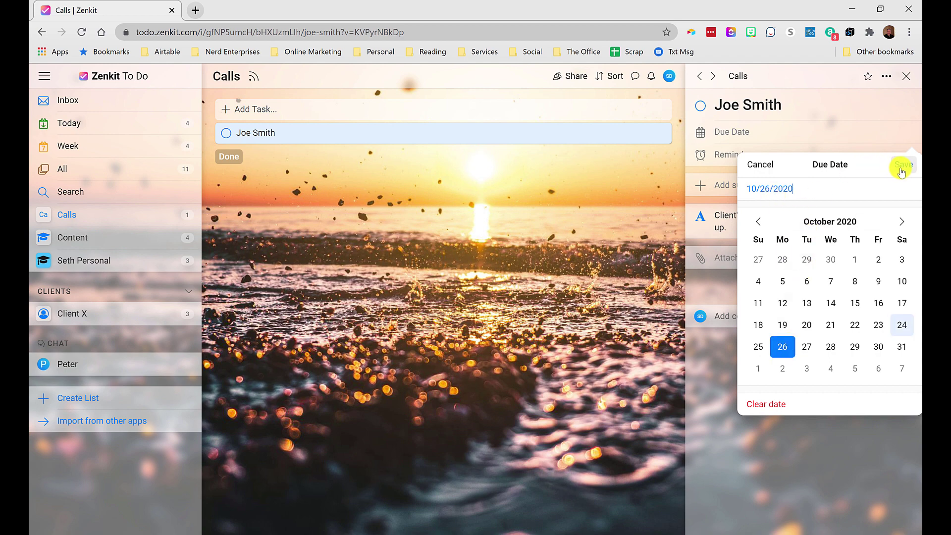
click(901, 166)
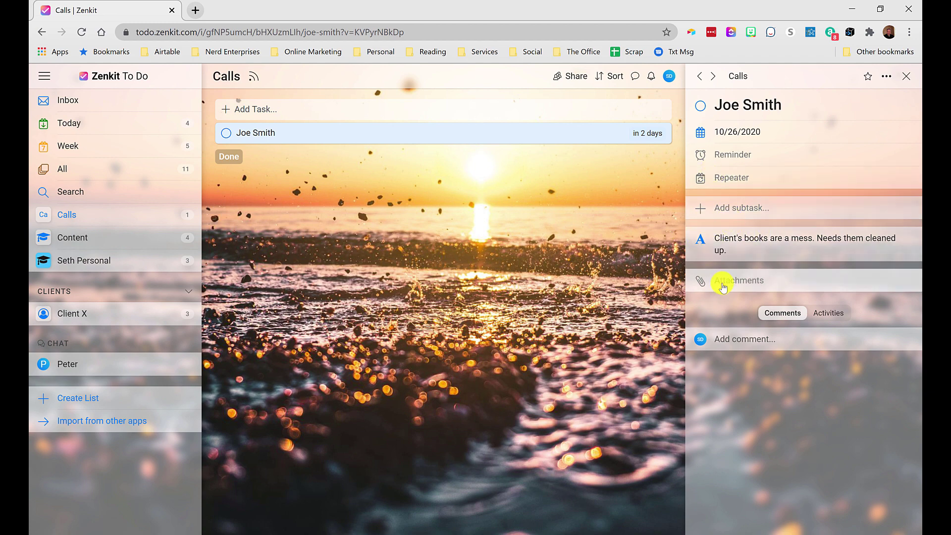
click(735, 339)
click(830, 313)
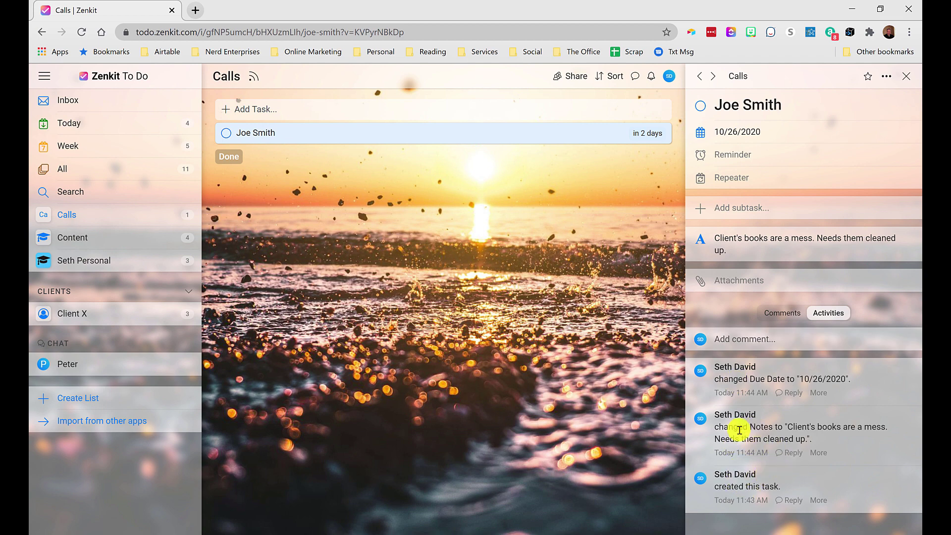
Step: Return the task detail panel from activity history to the Comments tab
click(778, 312)
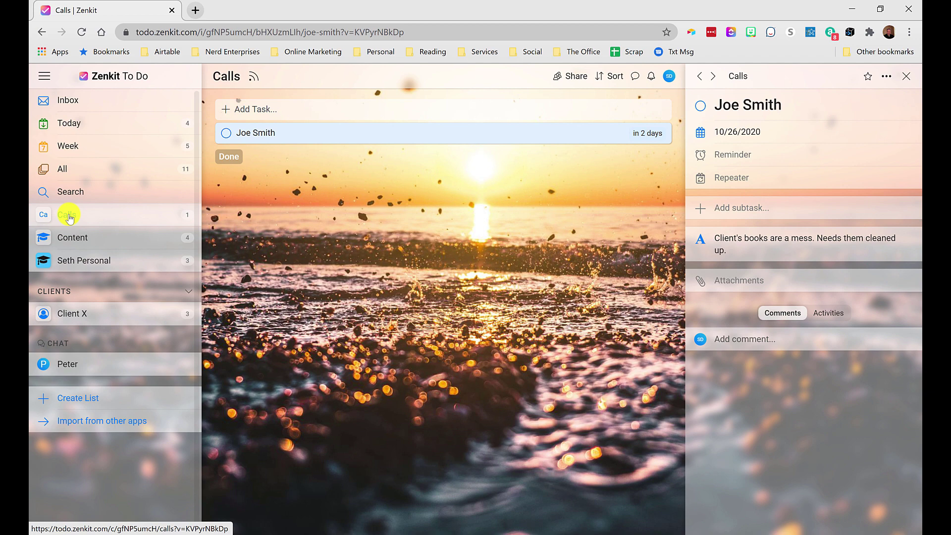
Step: Move the Calls list out of the sidebar root into a newly created Prospects folder
right_click(69, 218)
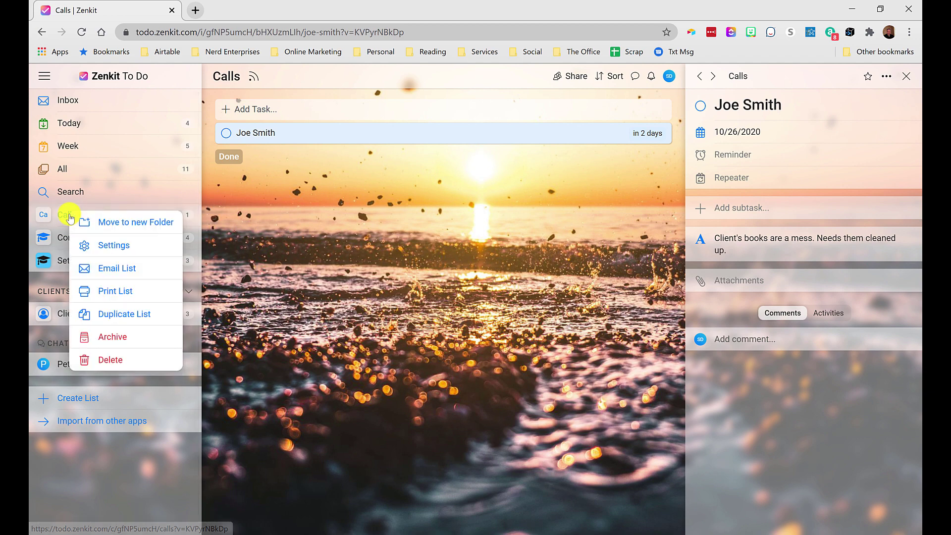
click(95, 223)
text(Pro)
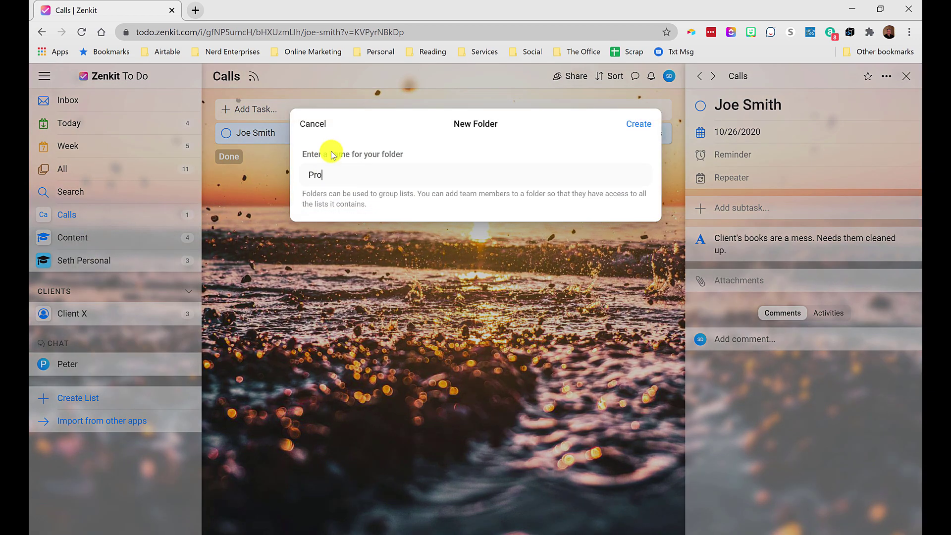
text(spects)
key(Return)
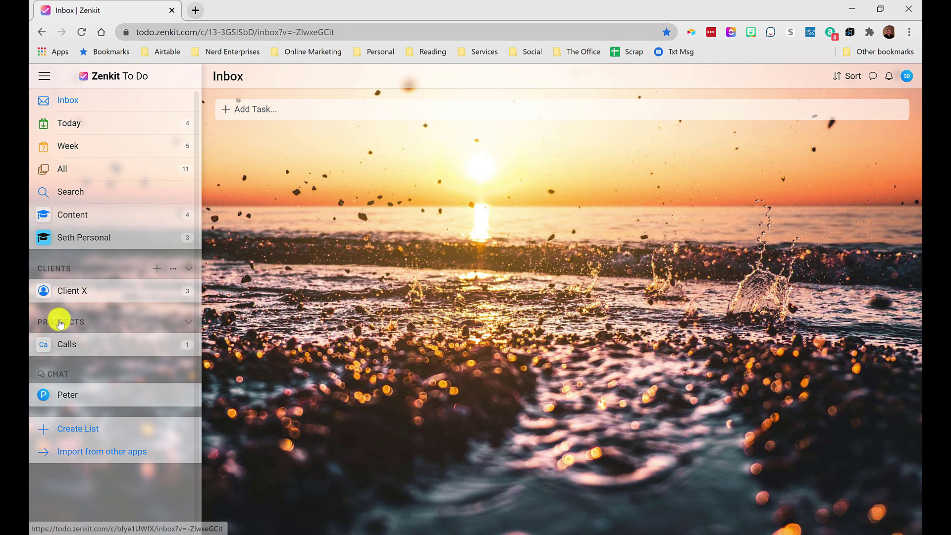
Step: Change the Calls list's name to Hot in its list settings
right_click(66, 349)
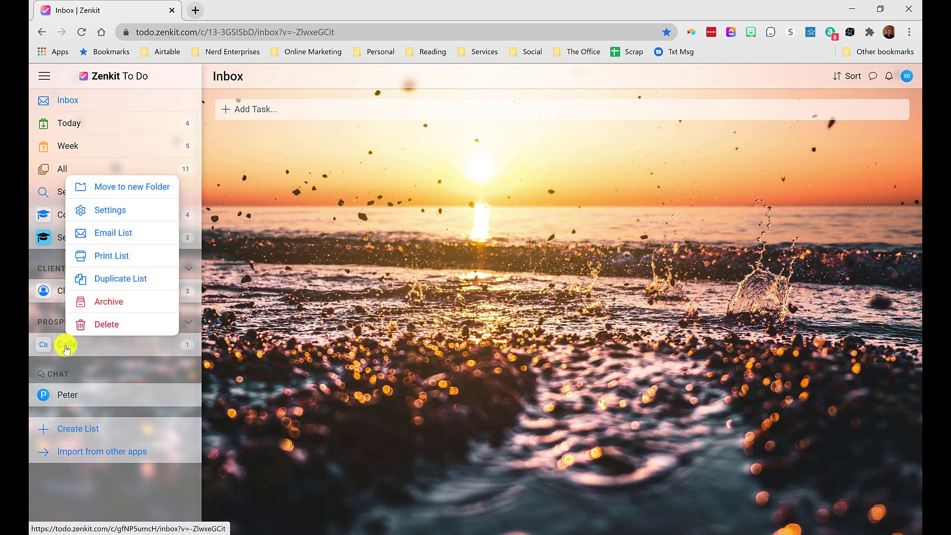
click(118, 213)
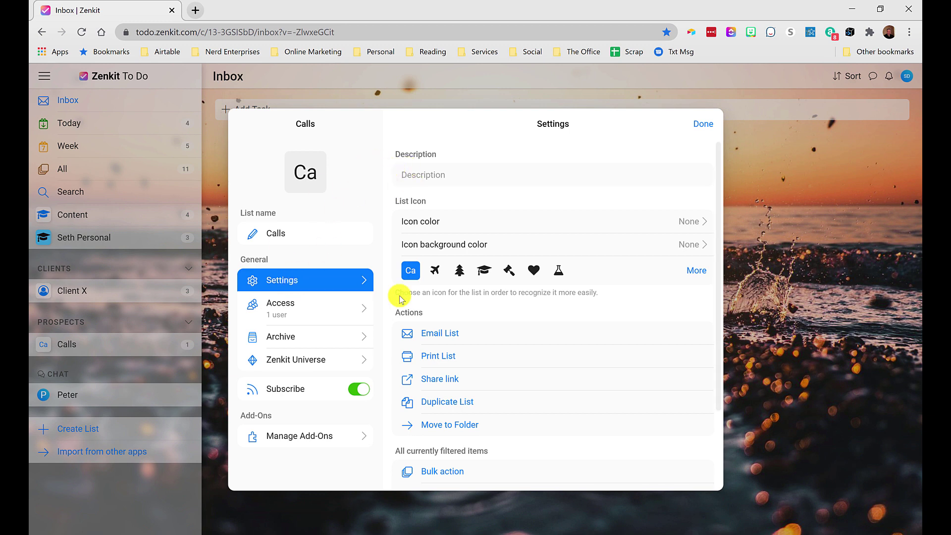
click(283, 233)
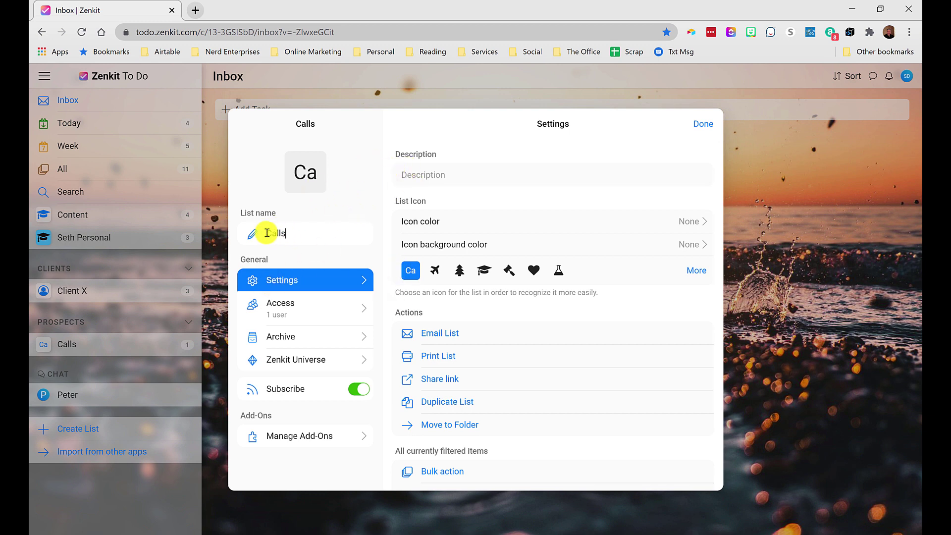
double_click(284, 233)
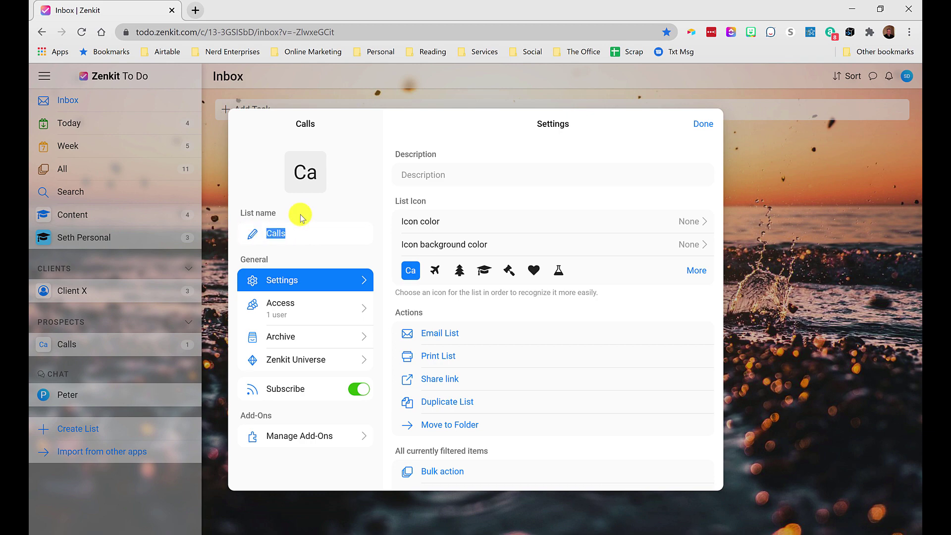
text(Hot)
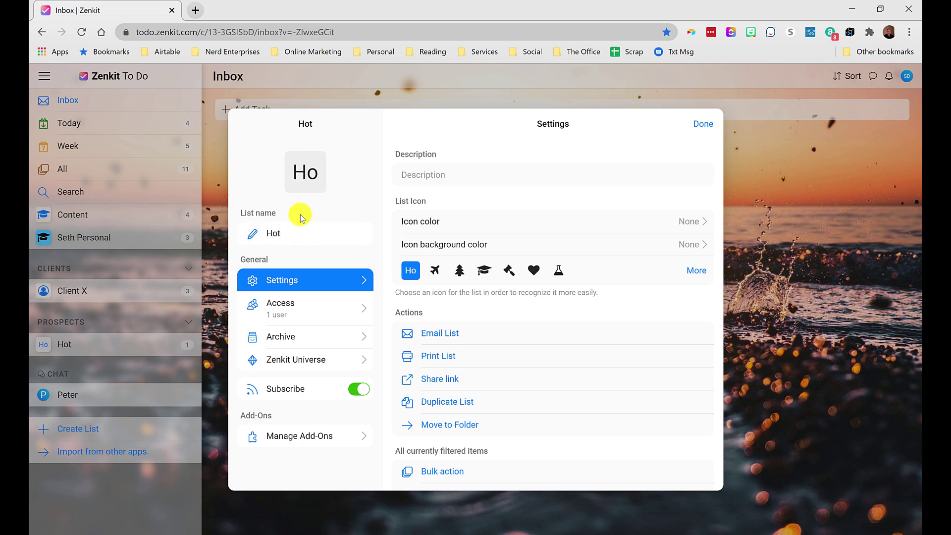
click(702, 124)
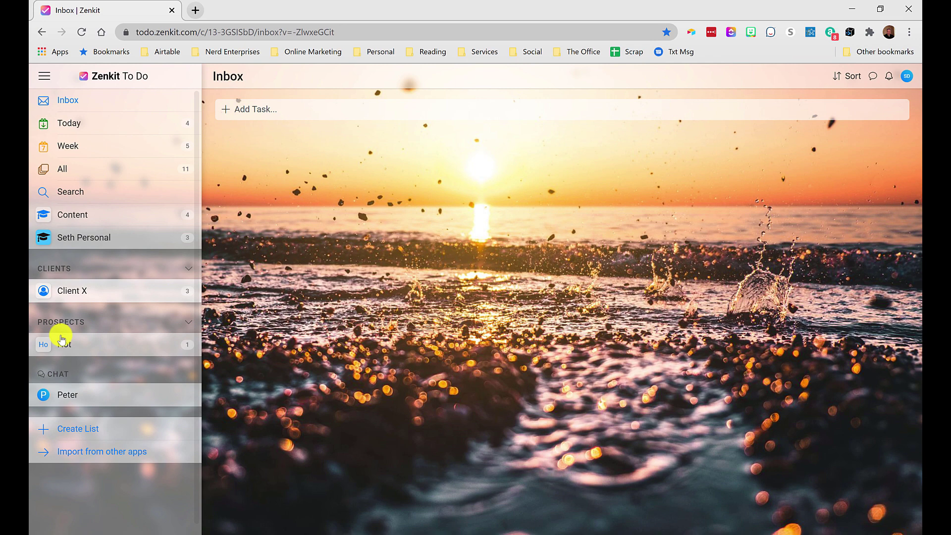
Step: Create three new lists in Prospects: Cold, Closed - Won and Closed - Lost
click(155, 322)
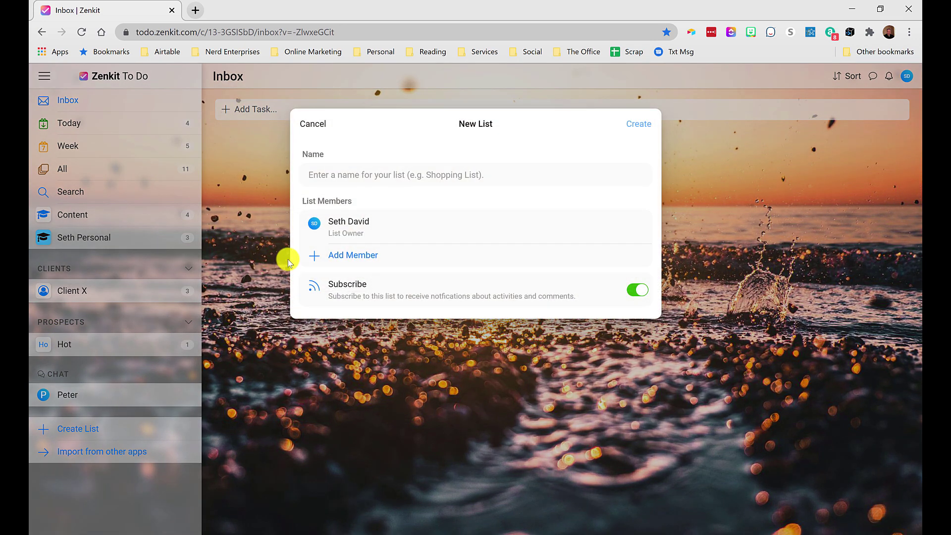
text(Cold)
key(Return)
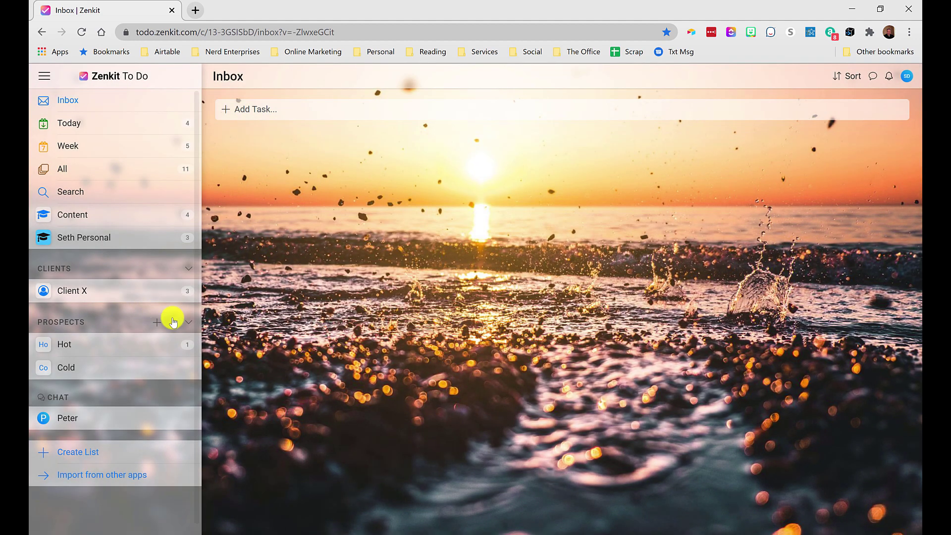
click(157, 325)
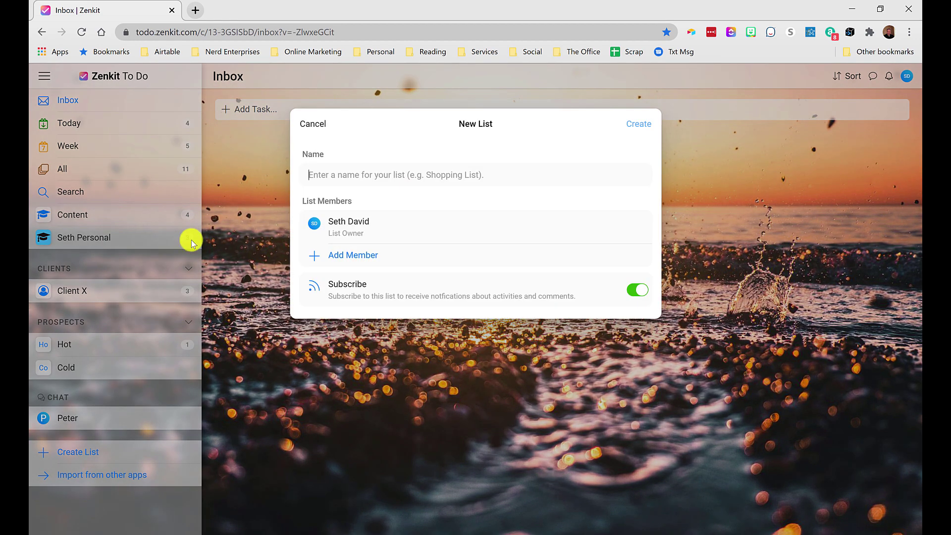
text(Closed - )
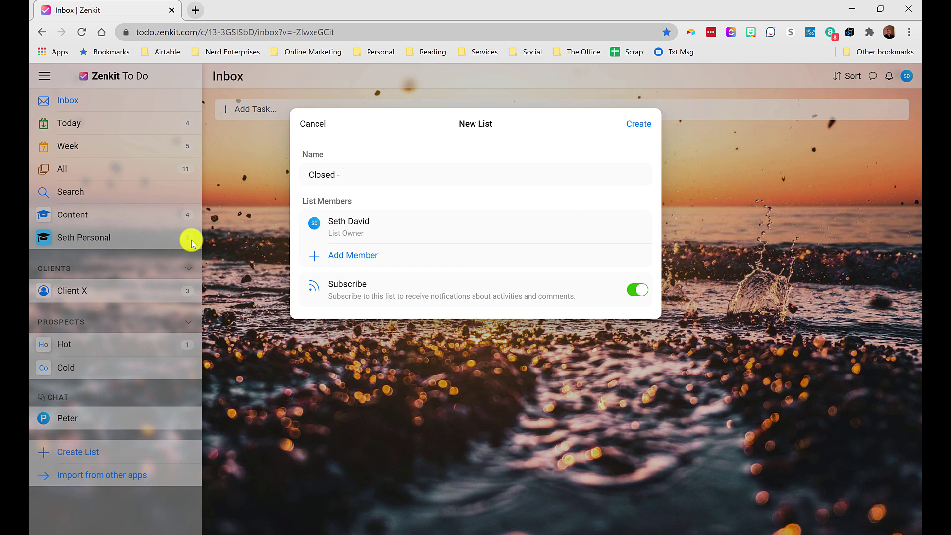
text(Won)
key(Return)
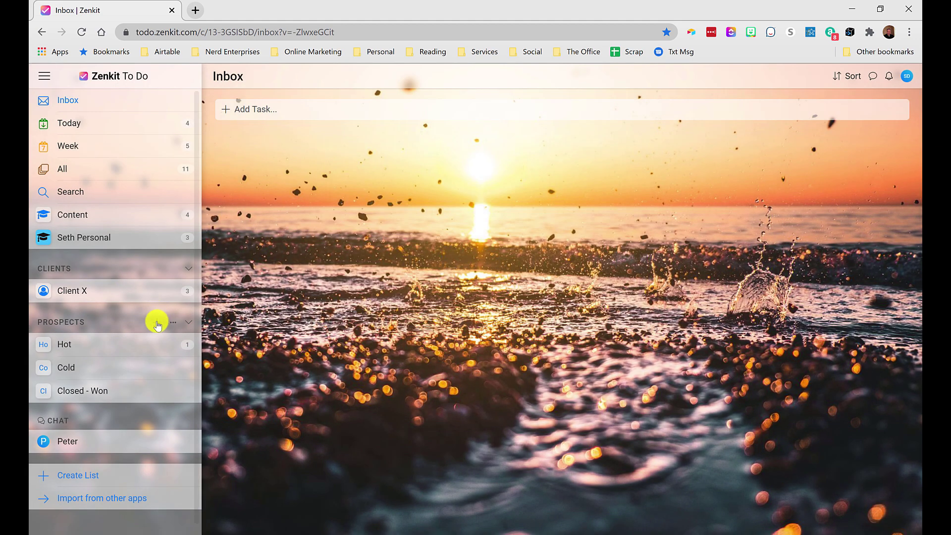
click(157, 325)
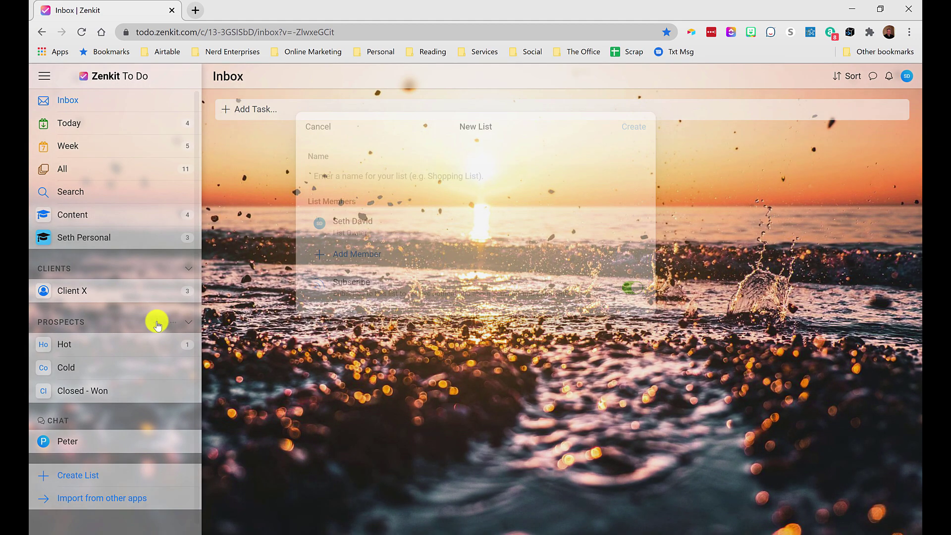
text(Closed - Lost)
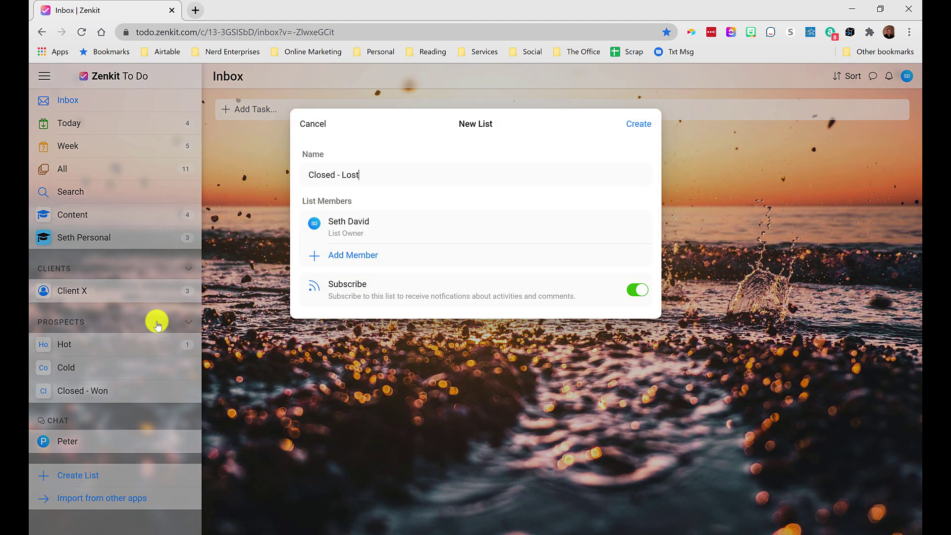
key(Return)
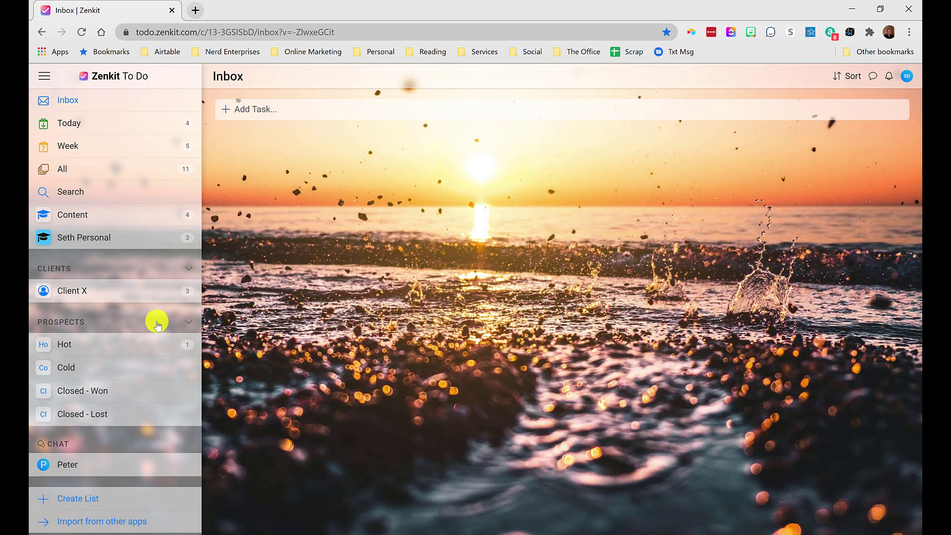
Step: Drag the task from the Hot list onto Closed - Won, then view Closed - Won
click(80, 345)
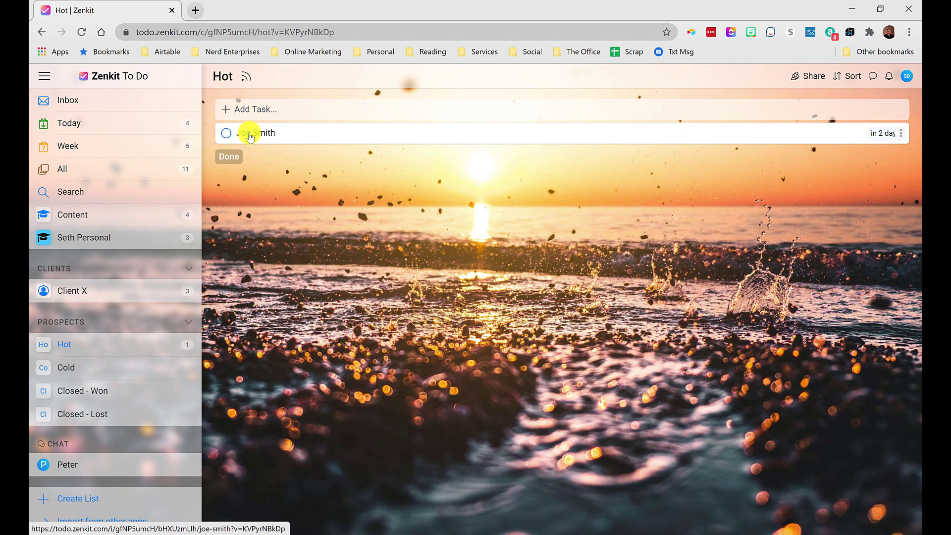
drag(249, 136, 76, 394)
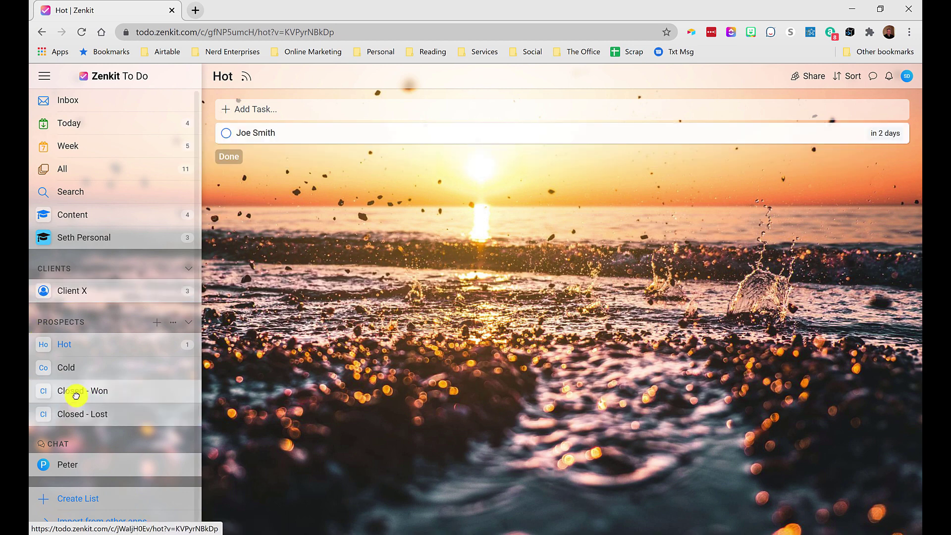
click(76, 398)
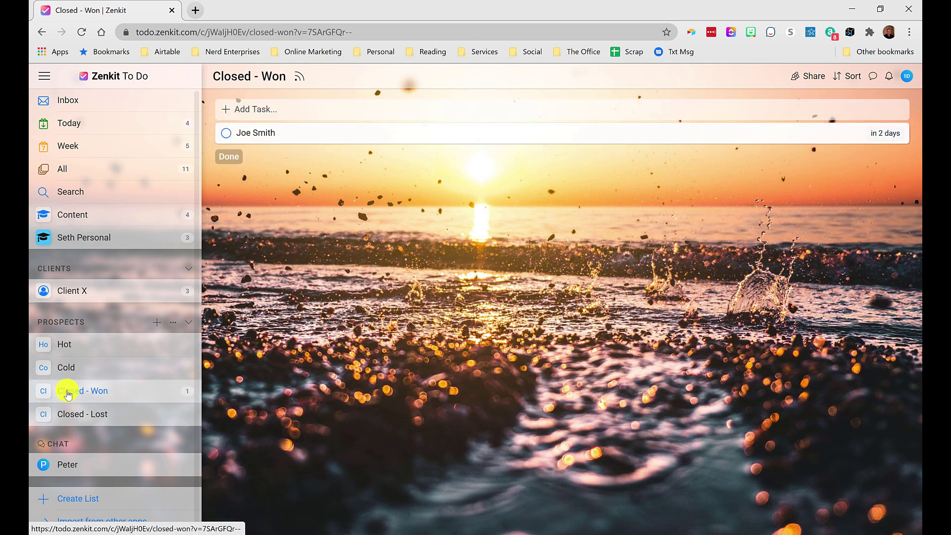
Step: Complete the task in Closed - Won and set completed tasks to Hide
click(259, 136)
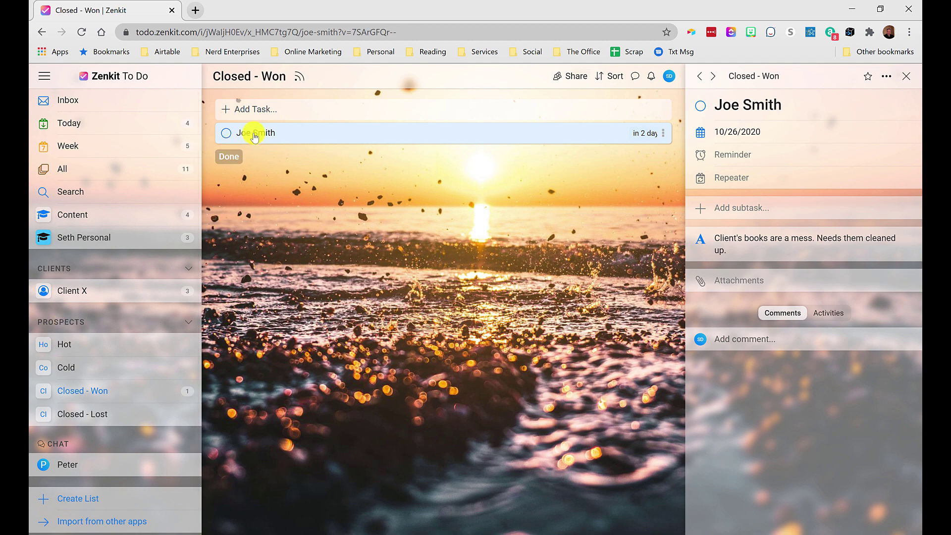
click(226, 133)
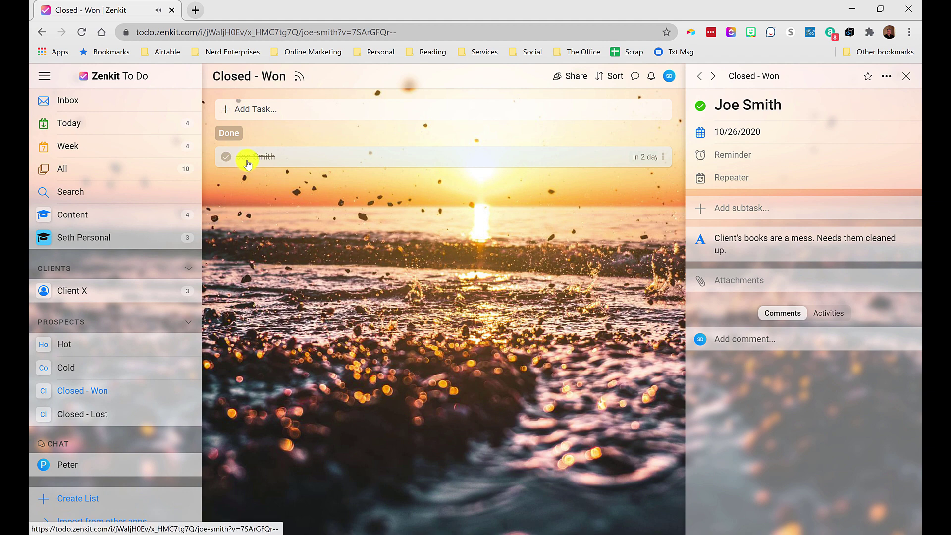
click(237, 138)
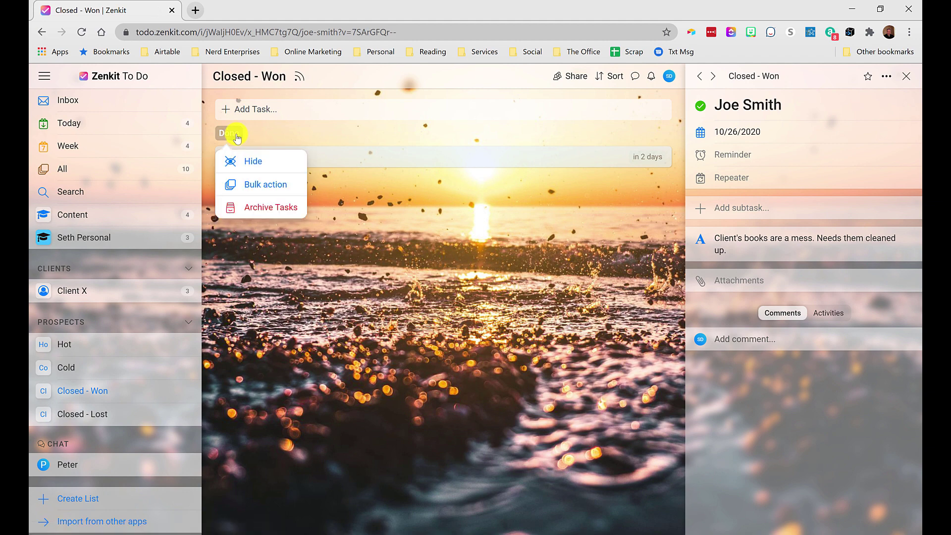
click(250, 164)
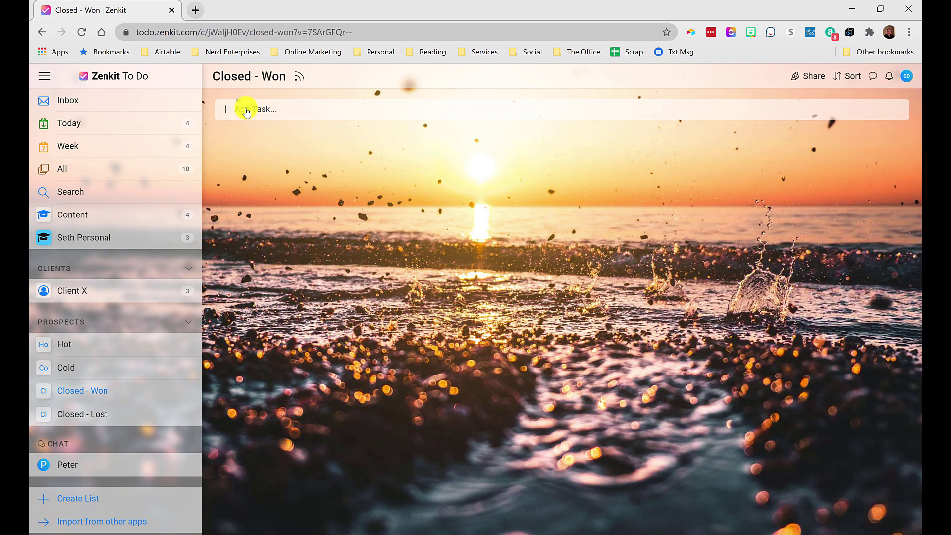
right_click(69, 395)
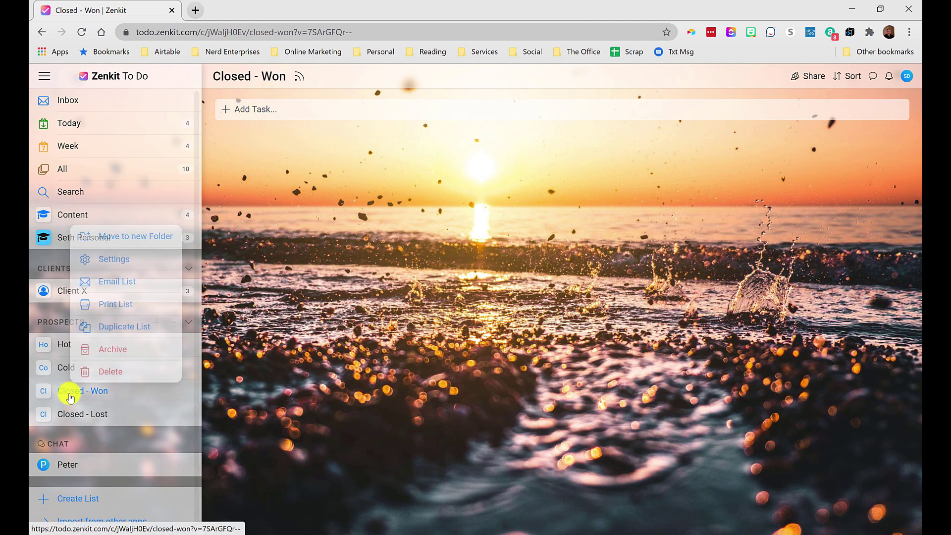
click(118, 259)
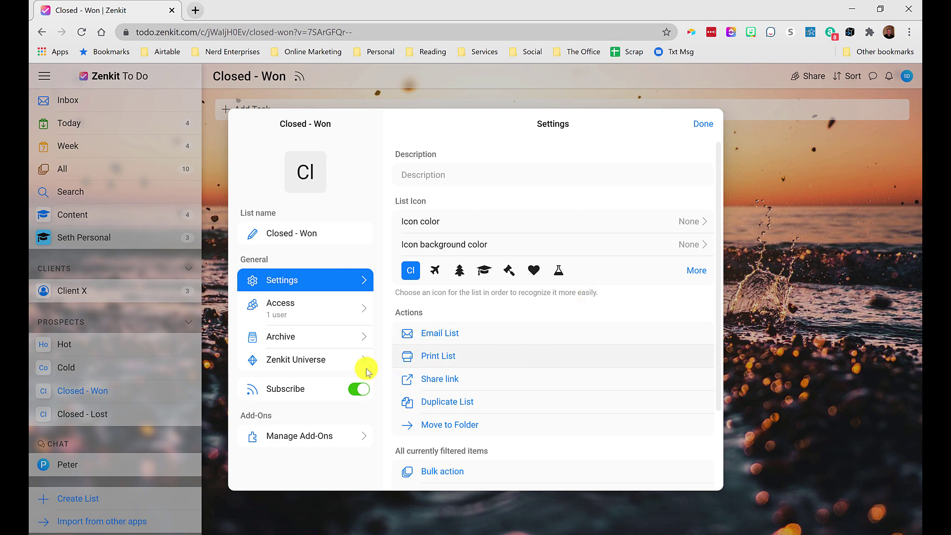
scroll(505, 359, down, 2)
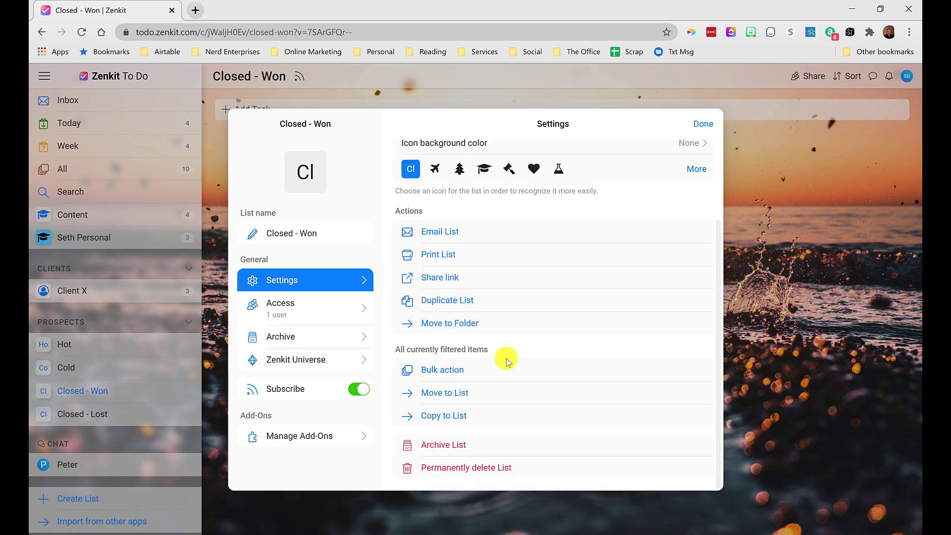
scroll(510, 371, up, 2)
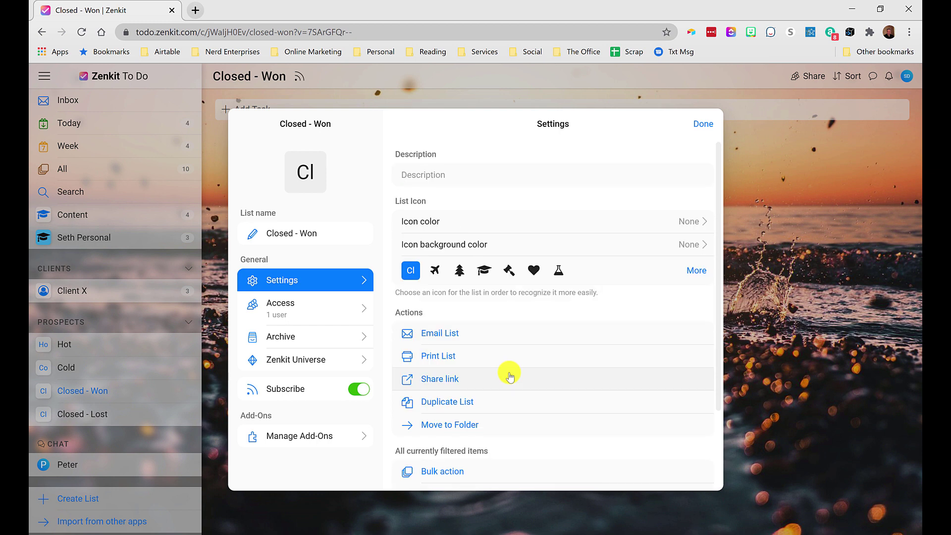
scroll(508, 374, down, 2)
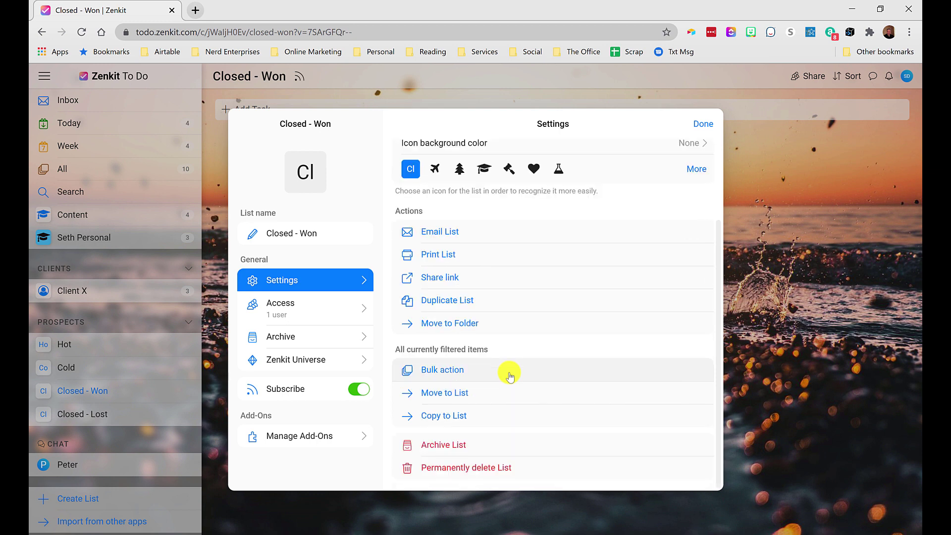
scroll(510, 377, up, 2)
click(705, 127)
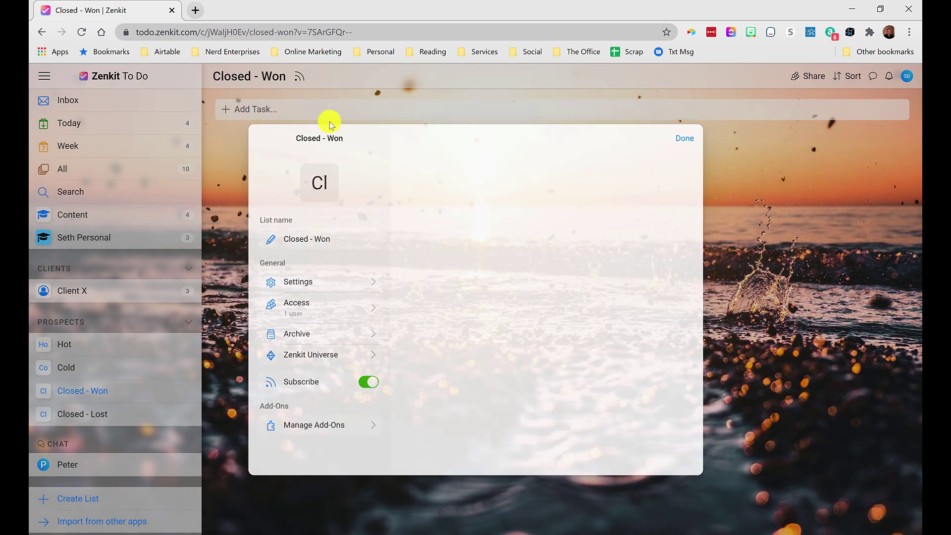
Step: Add a new task "do thi" to the Closed - Won list
click(305, 119)
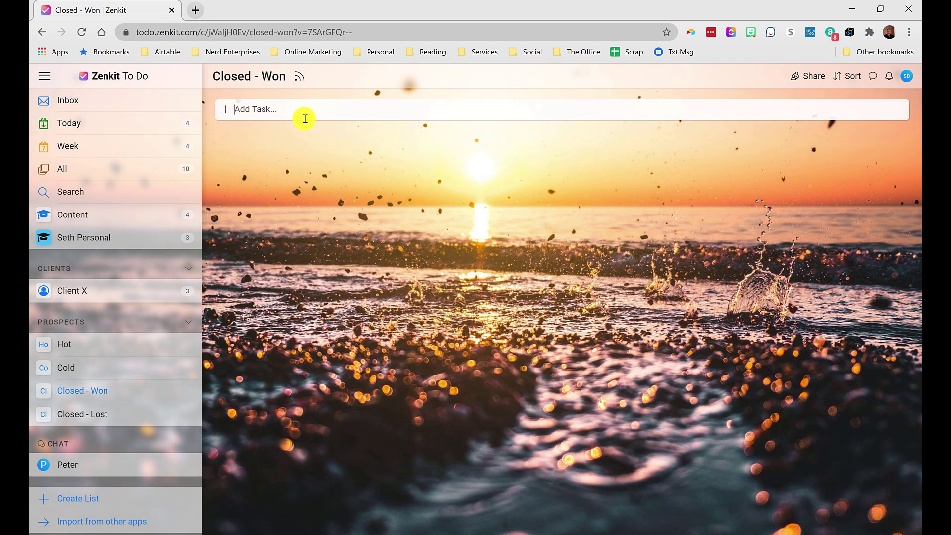
text(do thi)
key(Return)
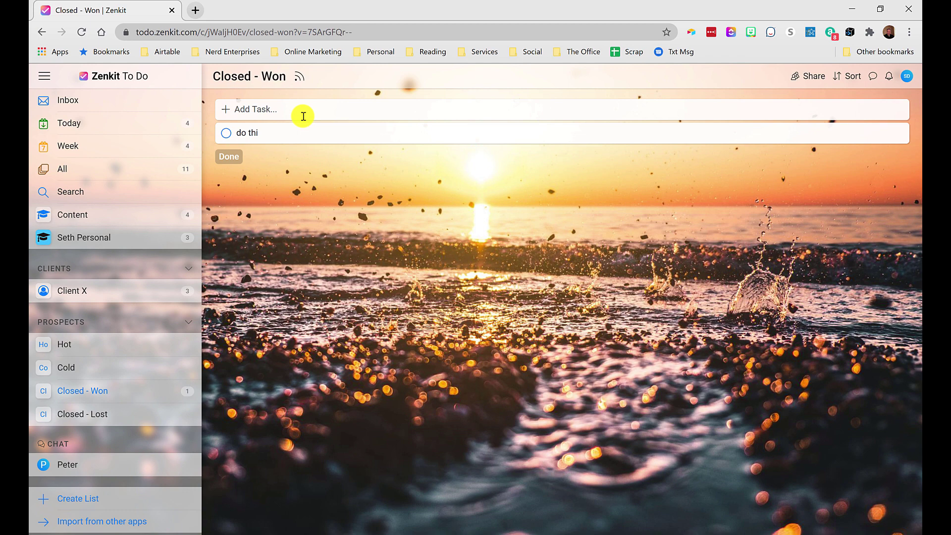
Step: Toggle completed tasks between Show and Hide, leaving them shown
click(226, 158)
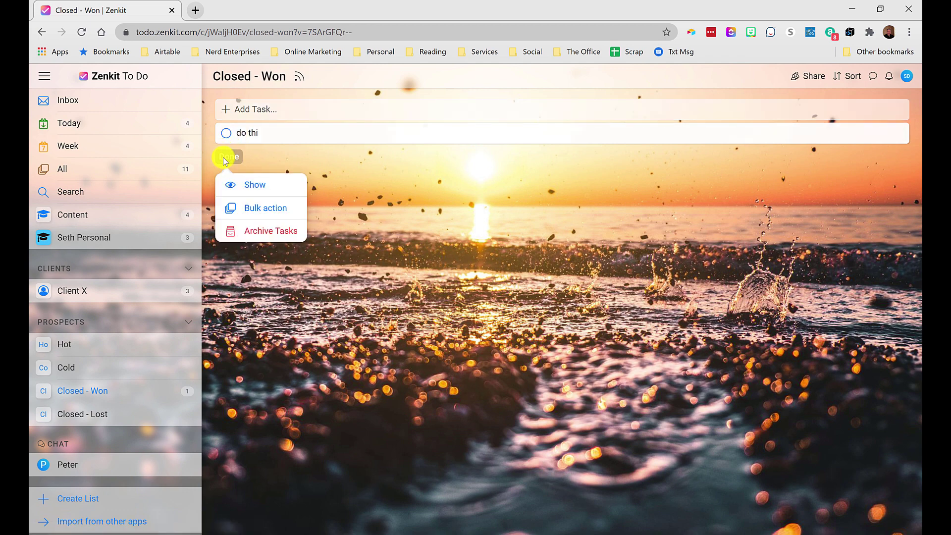
click(257, 190)
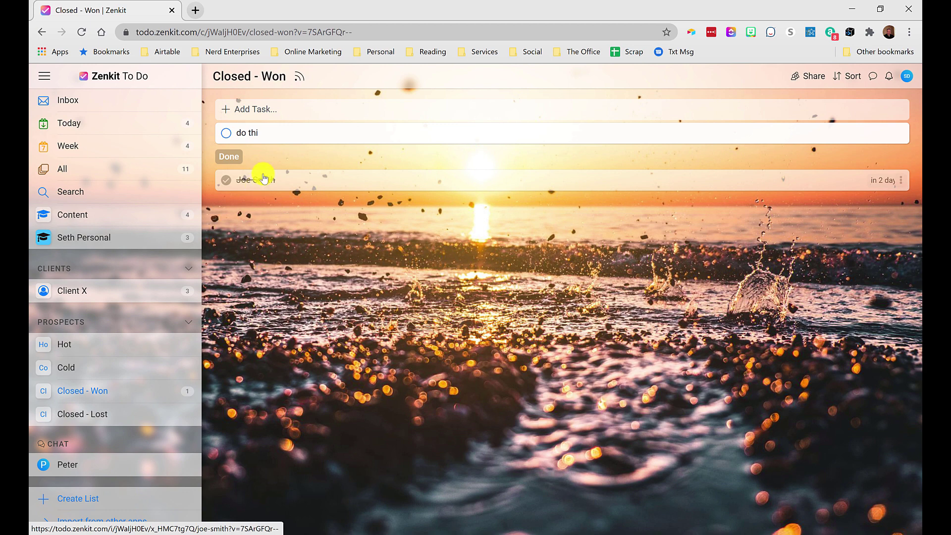
click(228, 157)
click(241, 192)
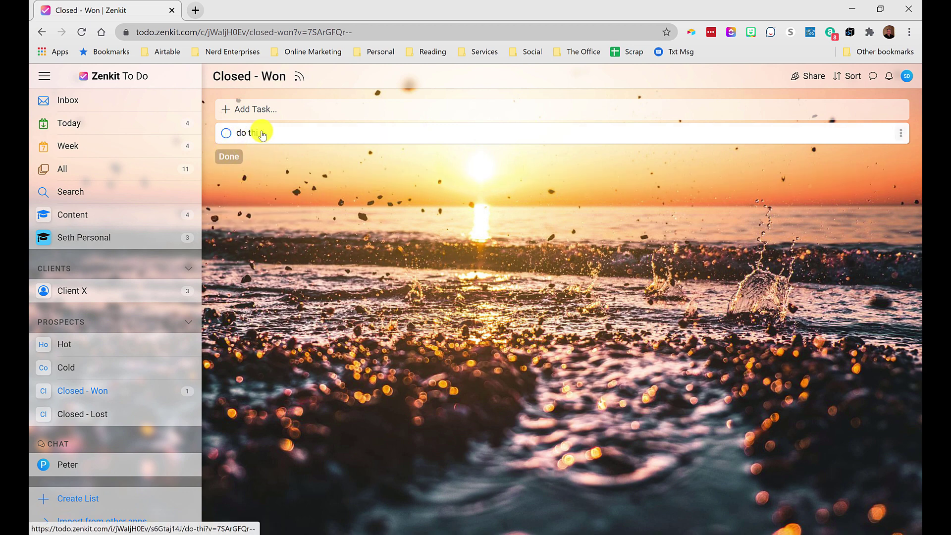
click(231, 157)
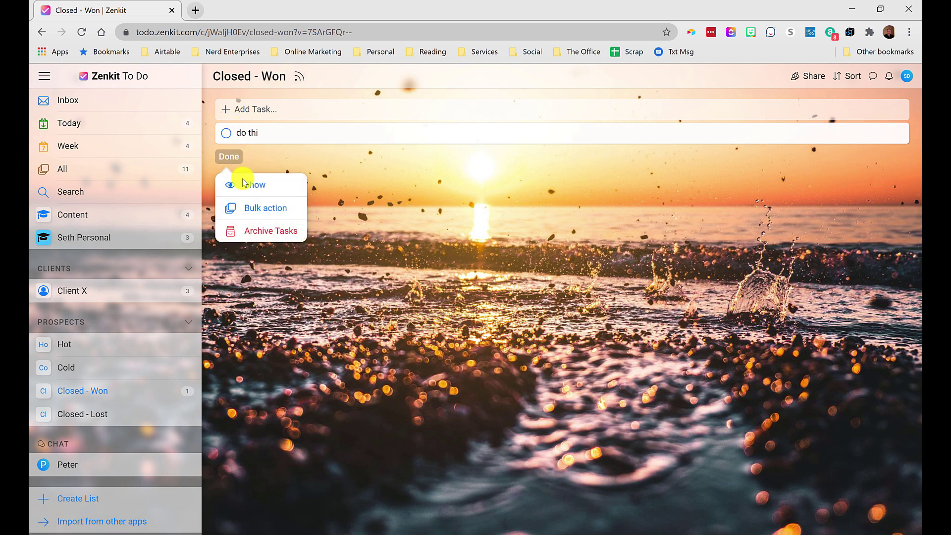
click(245, 185)
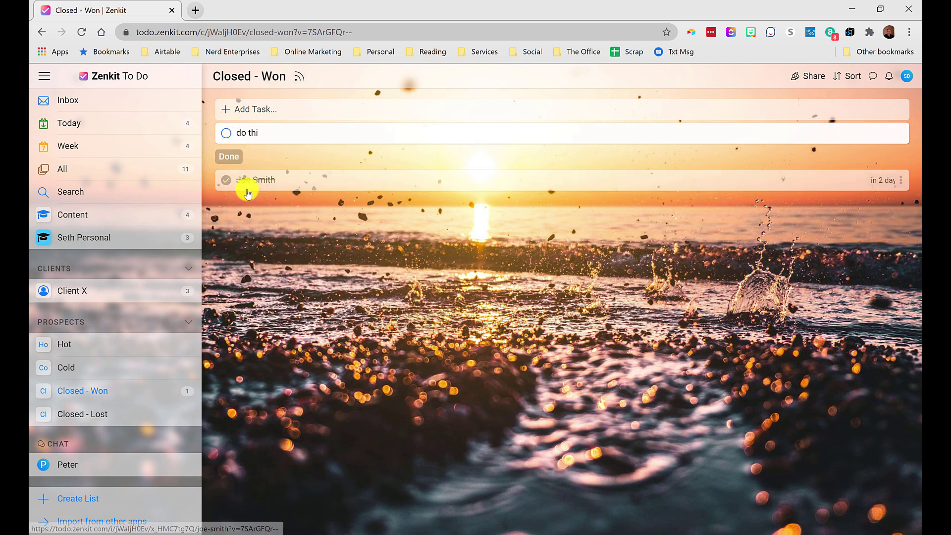
click(229, 159)
click(344, 156)
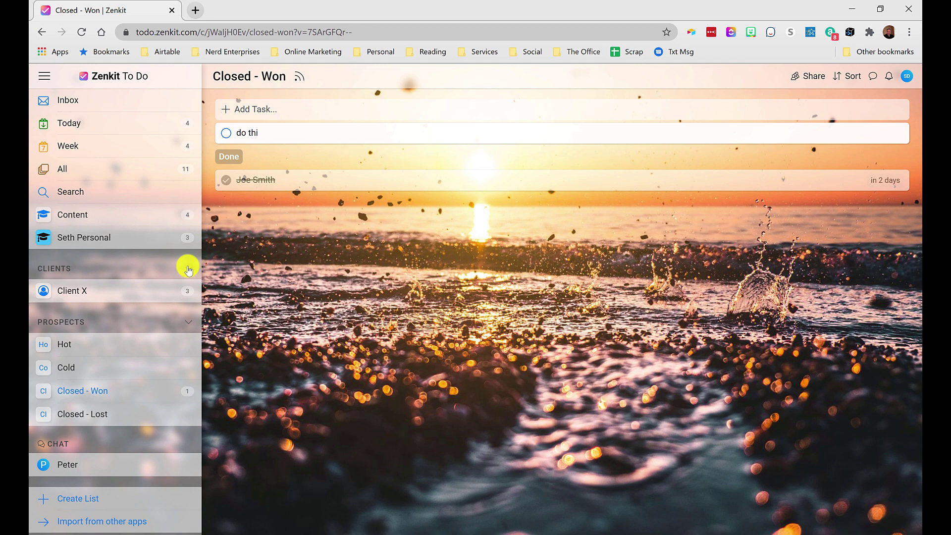
Step: View the Hot list, then the Cold list under Prospects
click(80, 344)
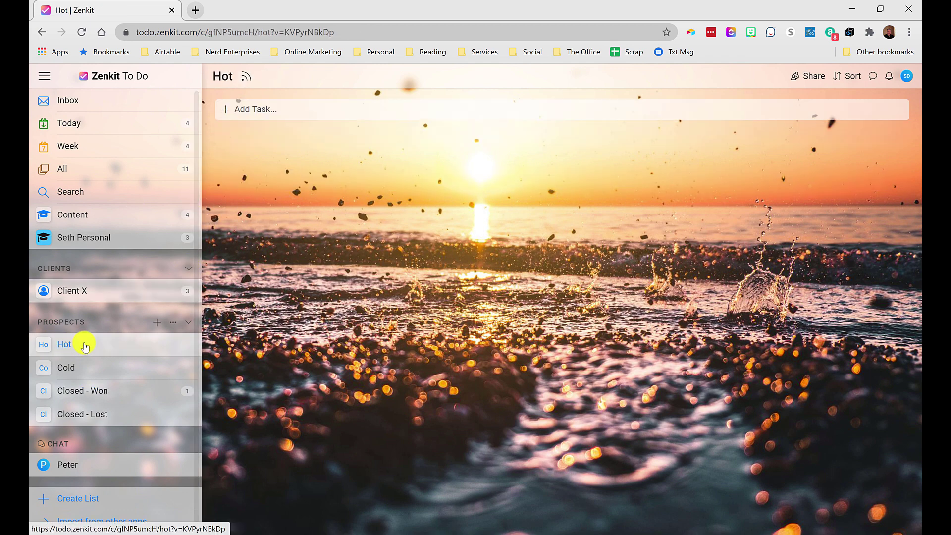
click(69, 370)
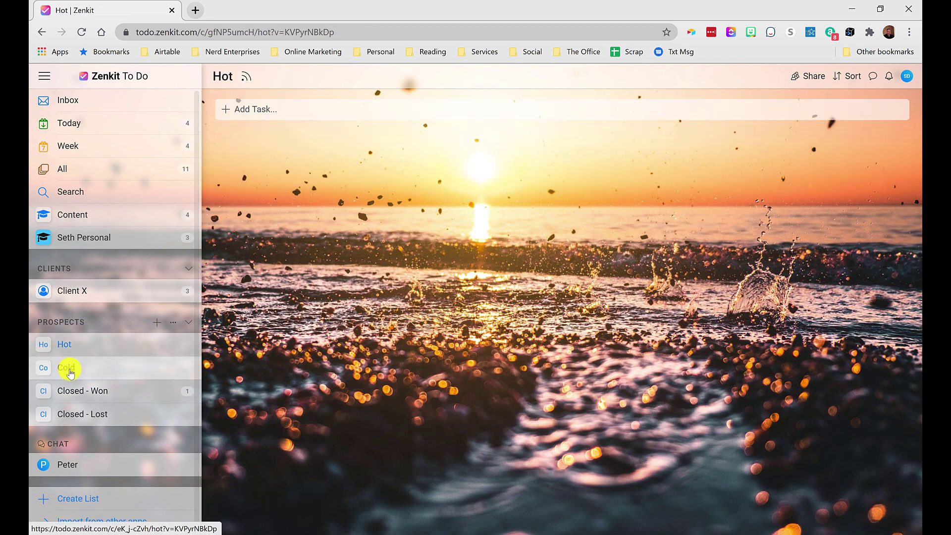